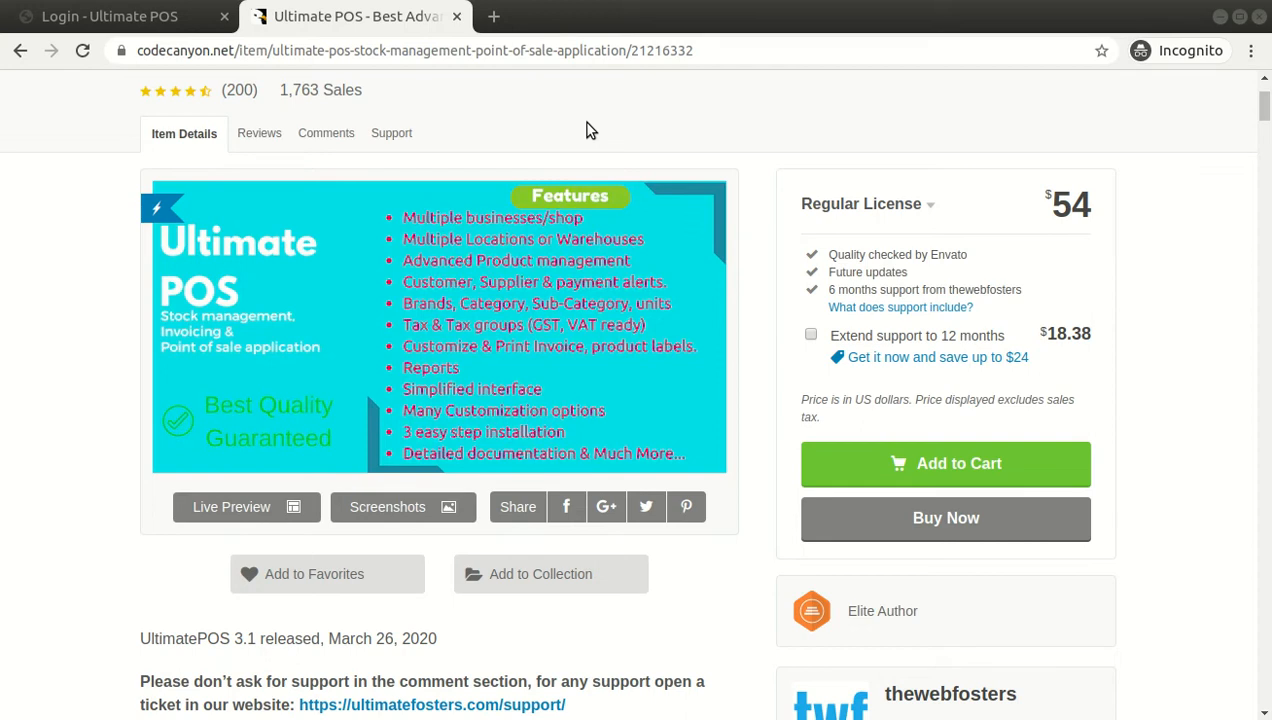
Log in to the Restaurant demo shop of Ultimate POS and open its point-of-sale screen
click(166, 24)
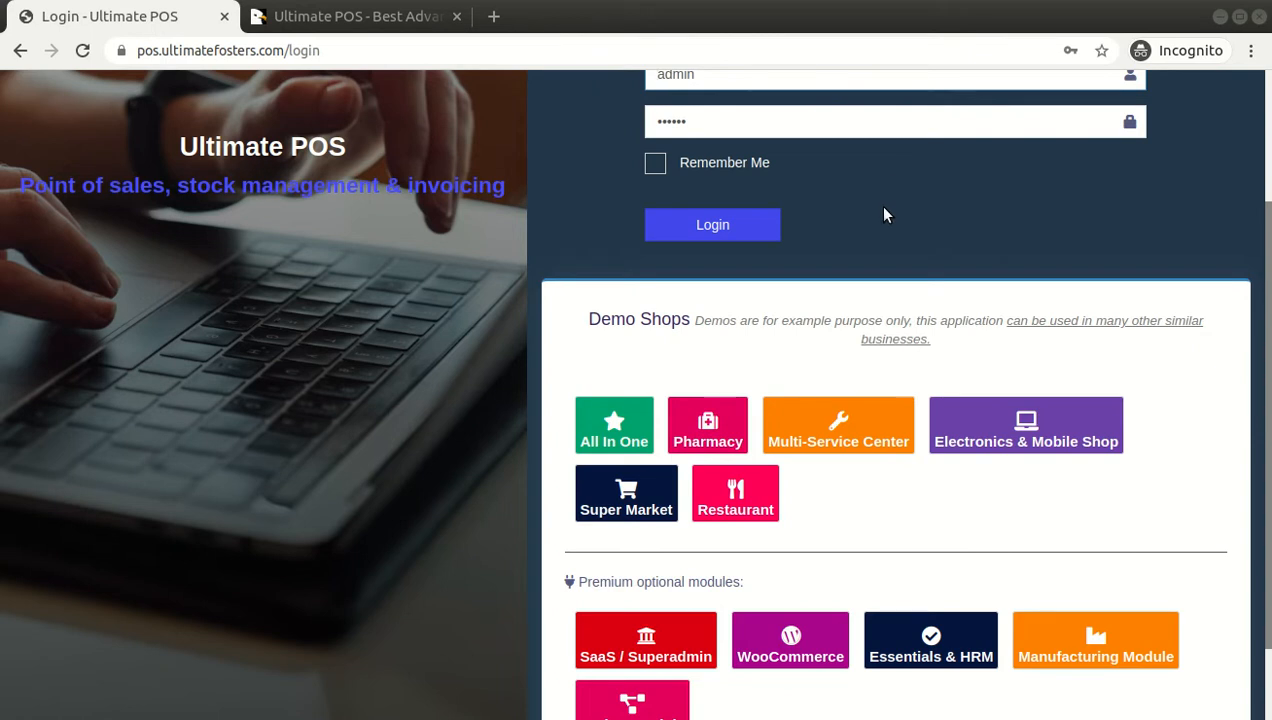
scroll(884, 220, down, 2)
click(730, 398)
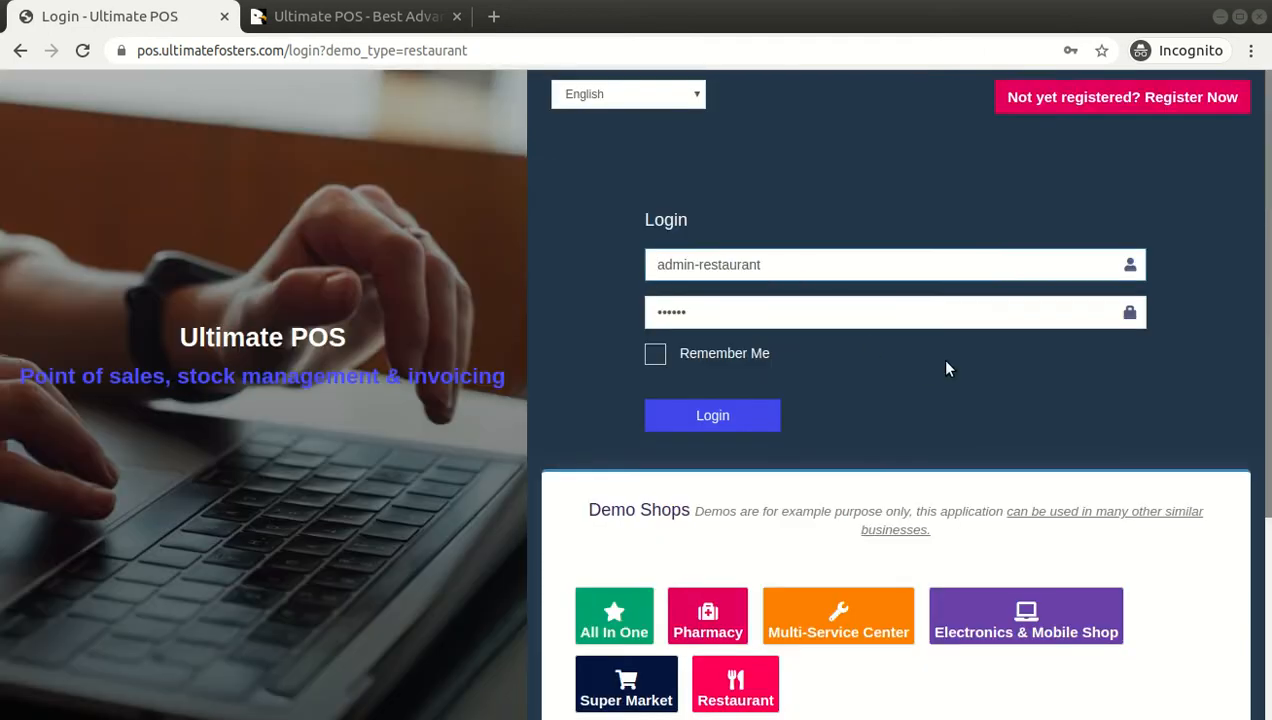
scroll(940, 362, down, 4)
click(729, 163)
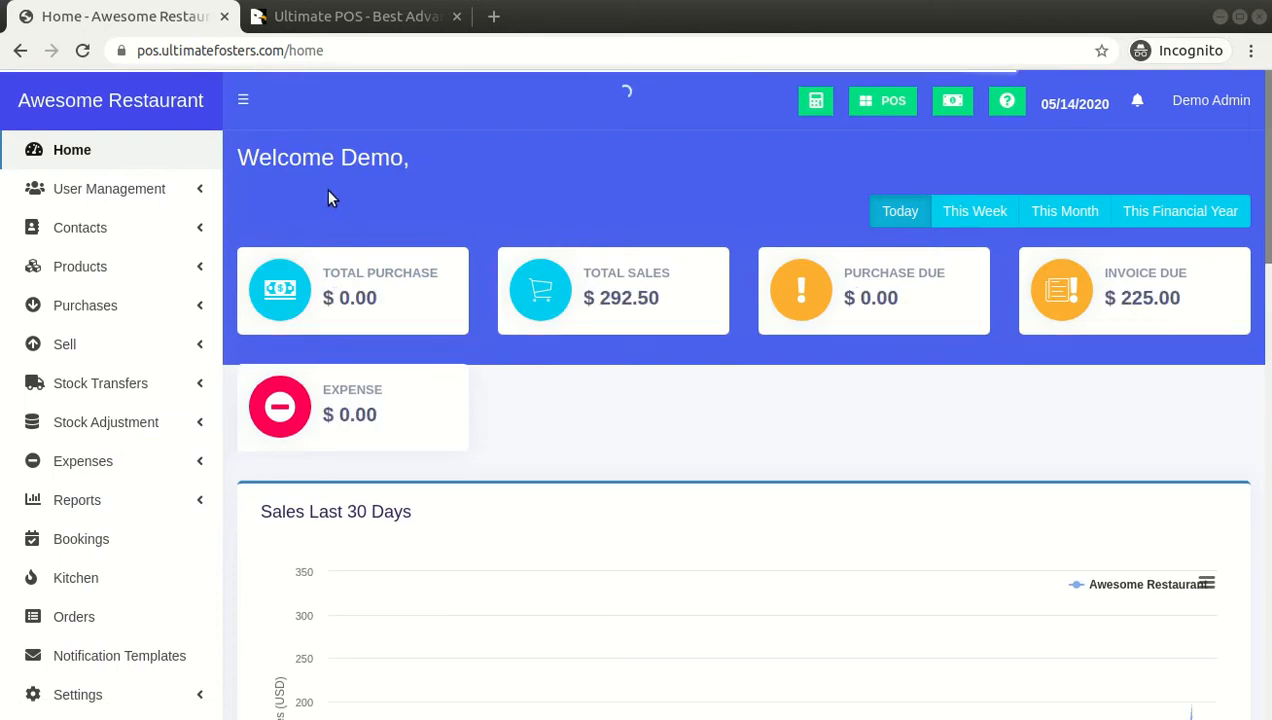
click(893, 100)
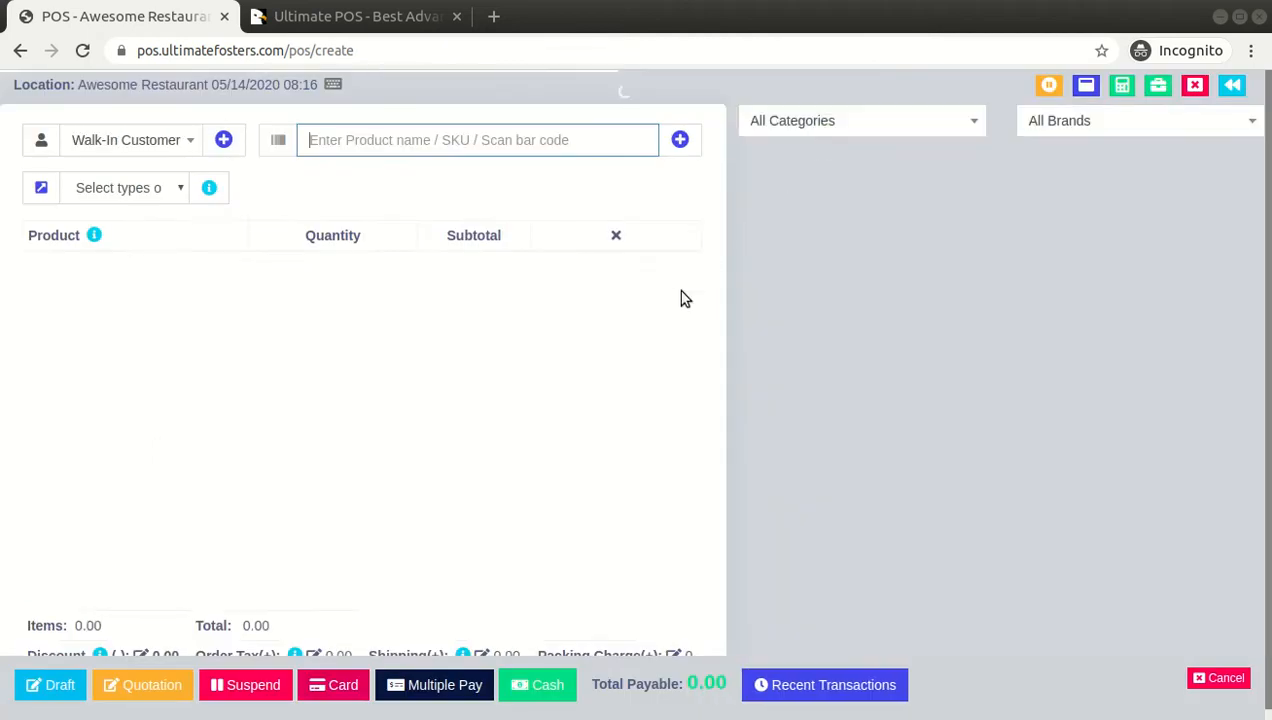
Add Blueberry-Ginger Mojito, Brown Bread, Chicago-Style Pan Pizza and Chicken Doner Pita with Hummus to the sale, with the Cheese extra on the pita
click(783, 197)
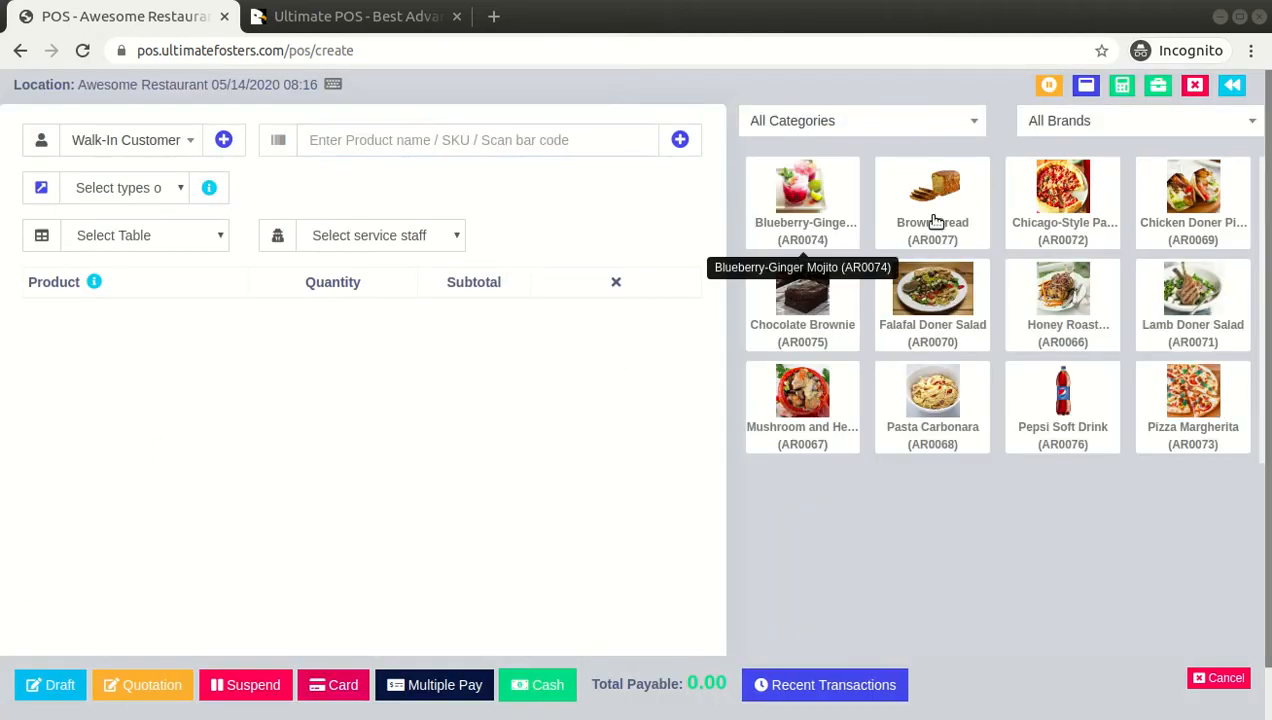
click(1060, 204)
click(1200, 204)
click(1201, 204)
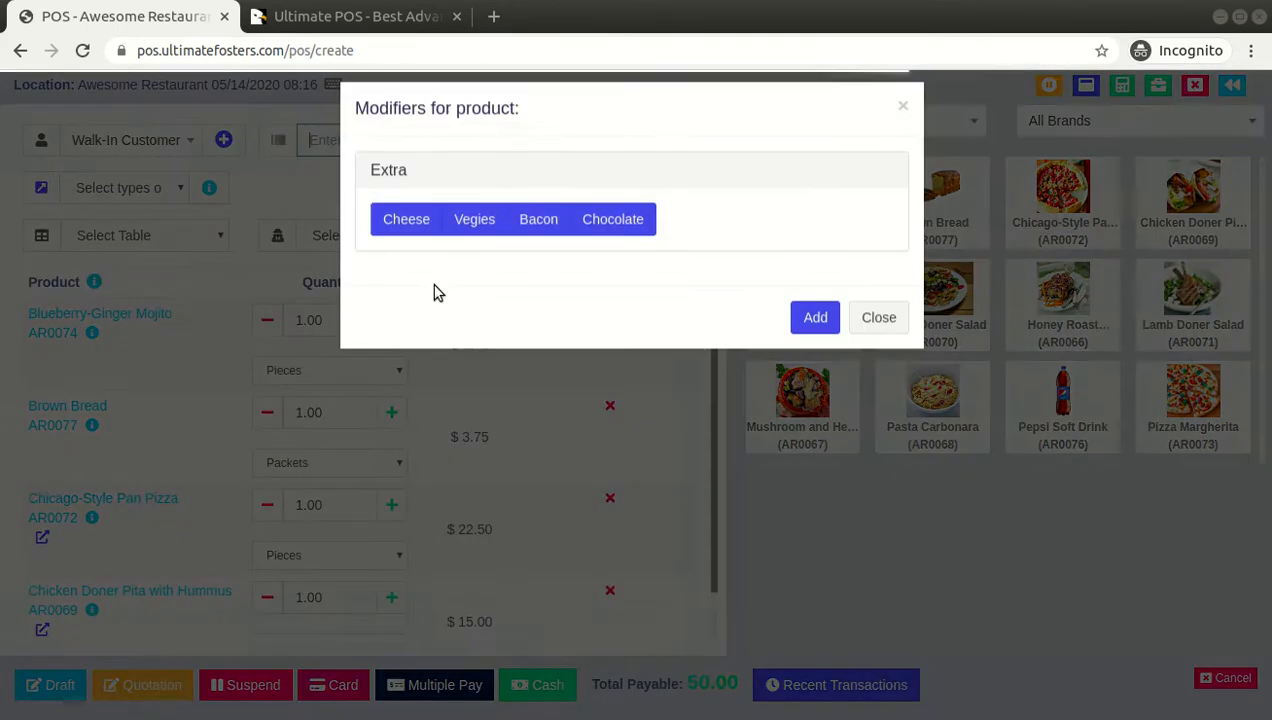
click(423, 238)
click(800, 334)
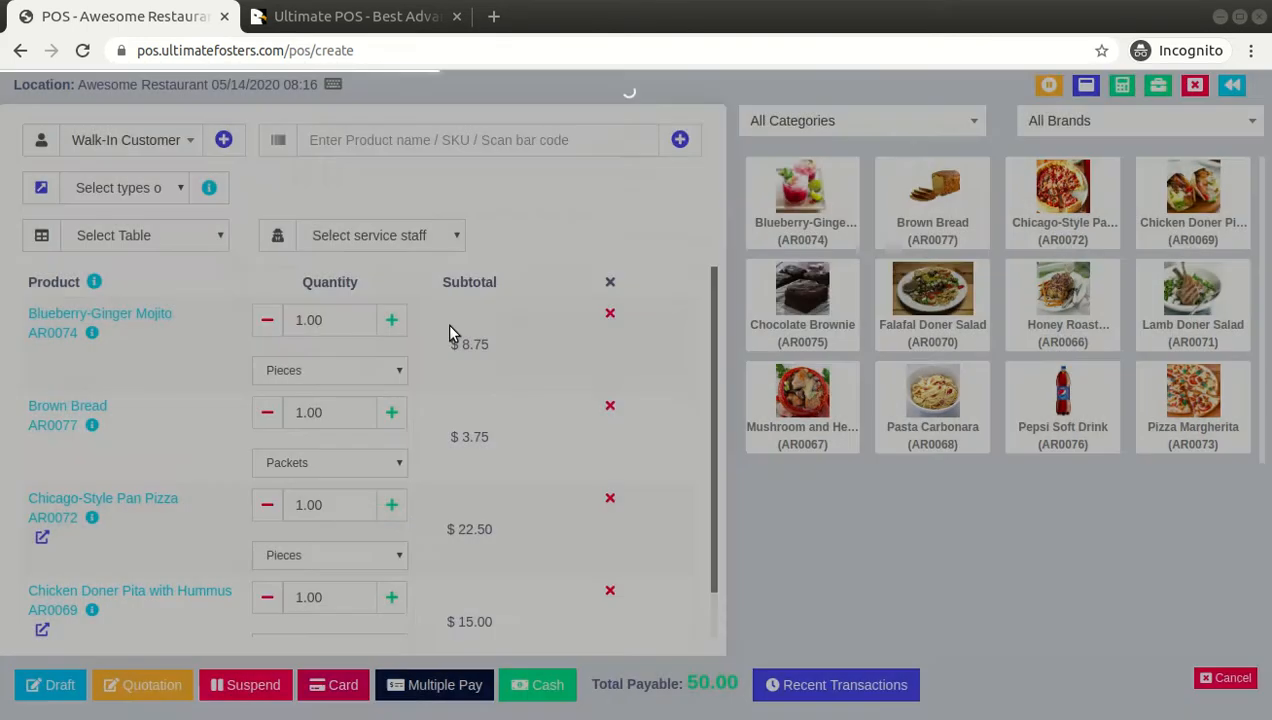
Add shipping to the sale with the details TEST, a charge of 10 and the status Ordered
scroll(440, 400, down, 1)
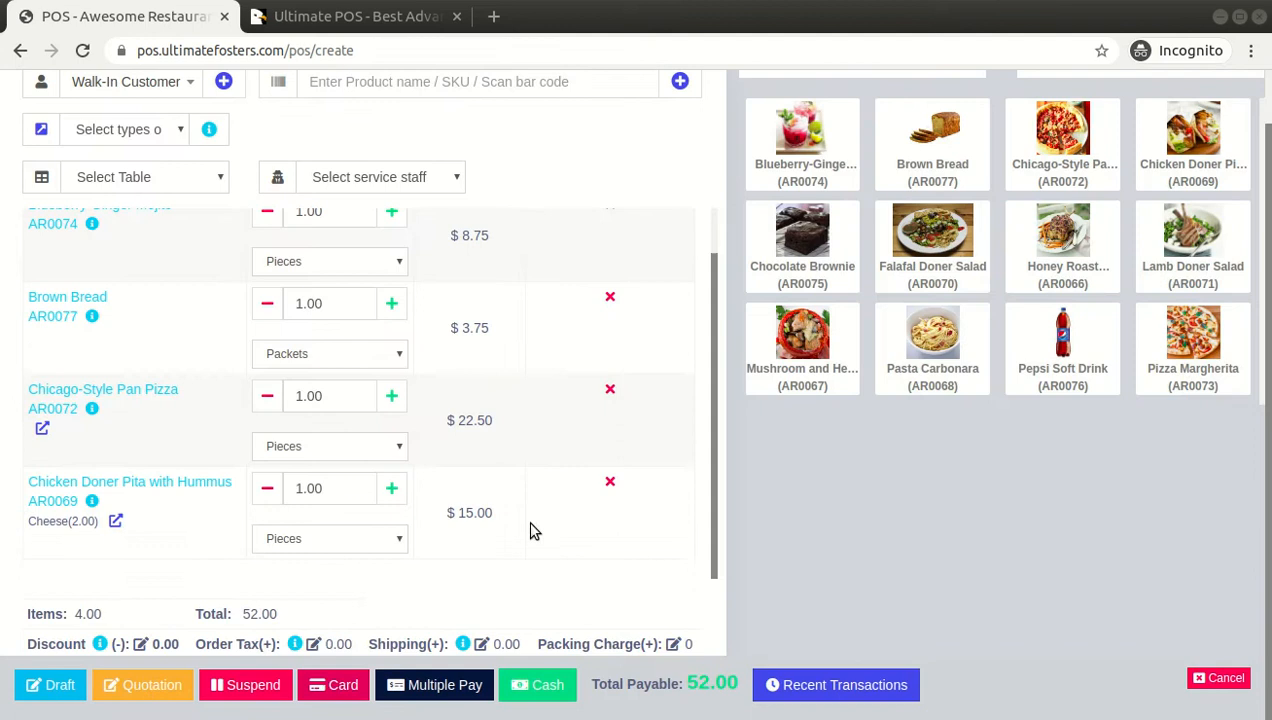
click(482, 645)
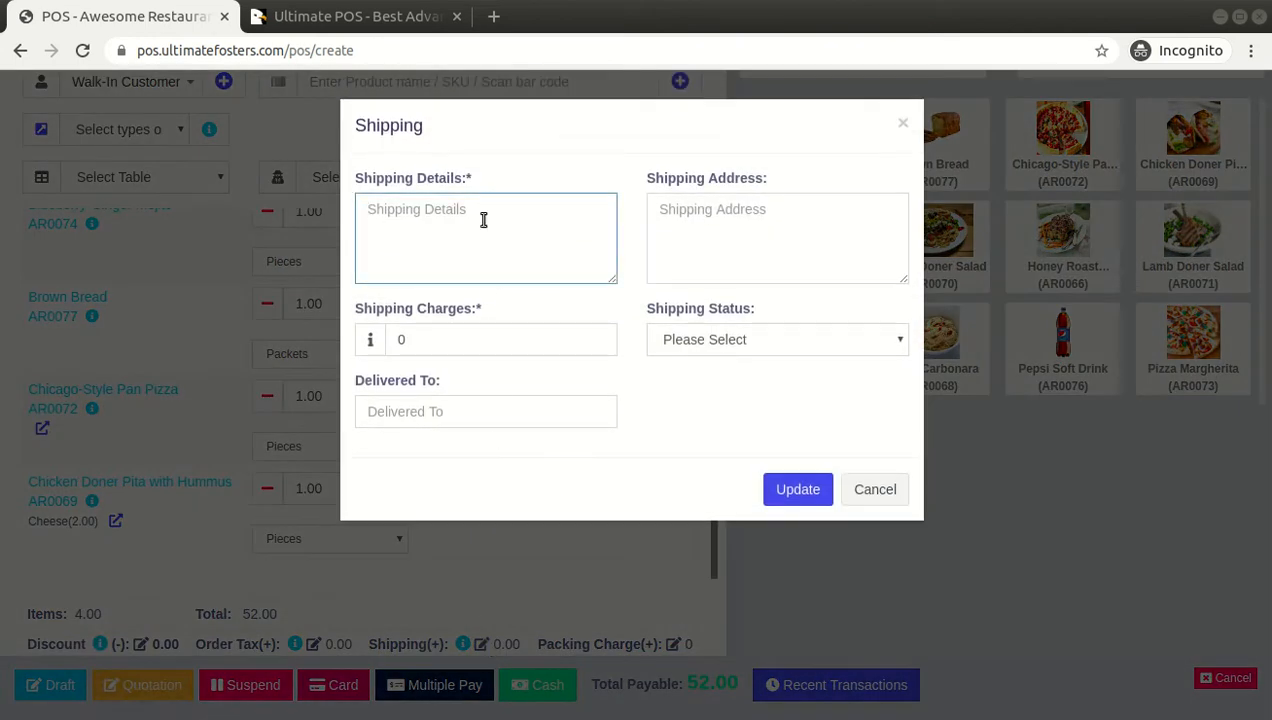
text(T)
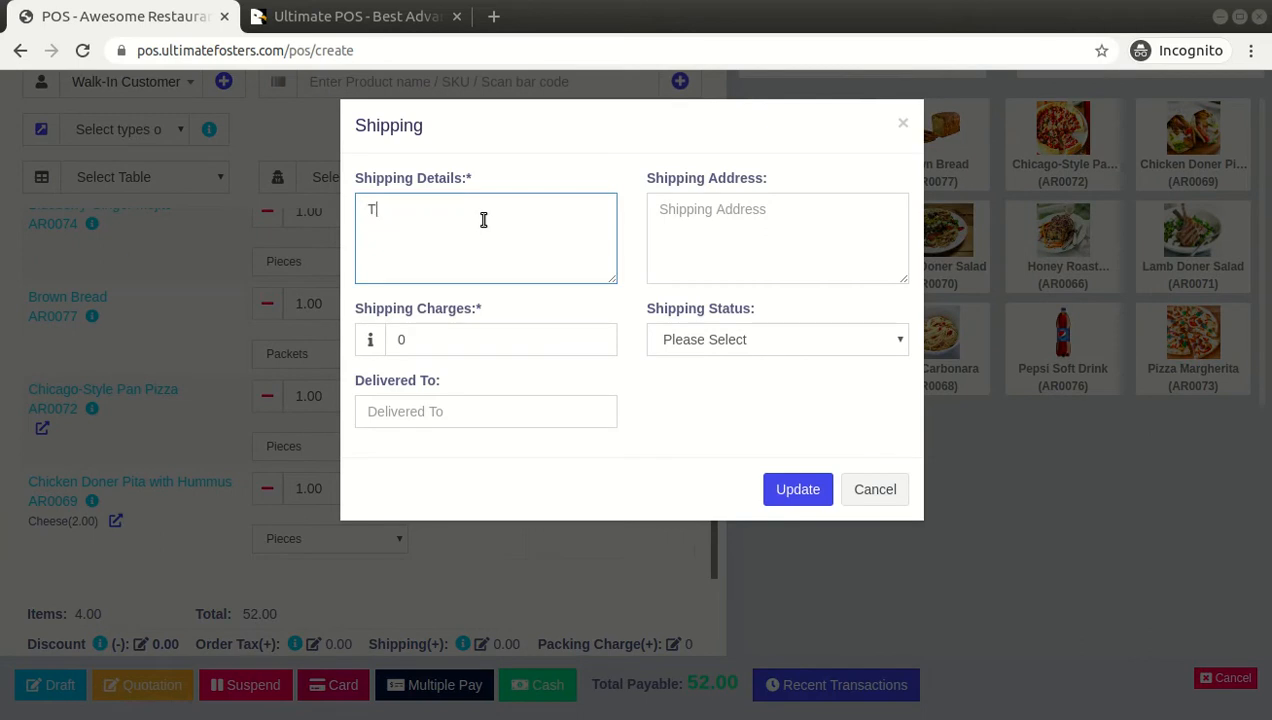
key(ctrl+a)
key(Tab)
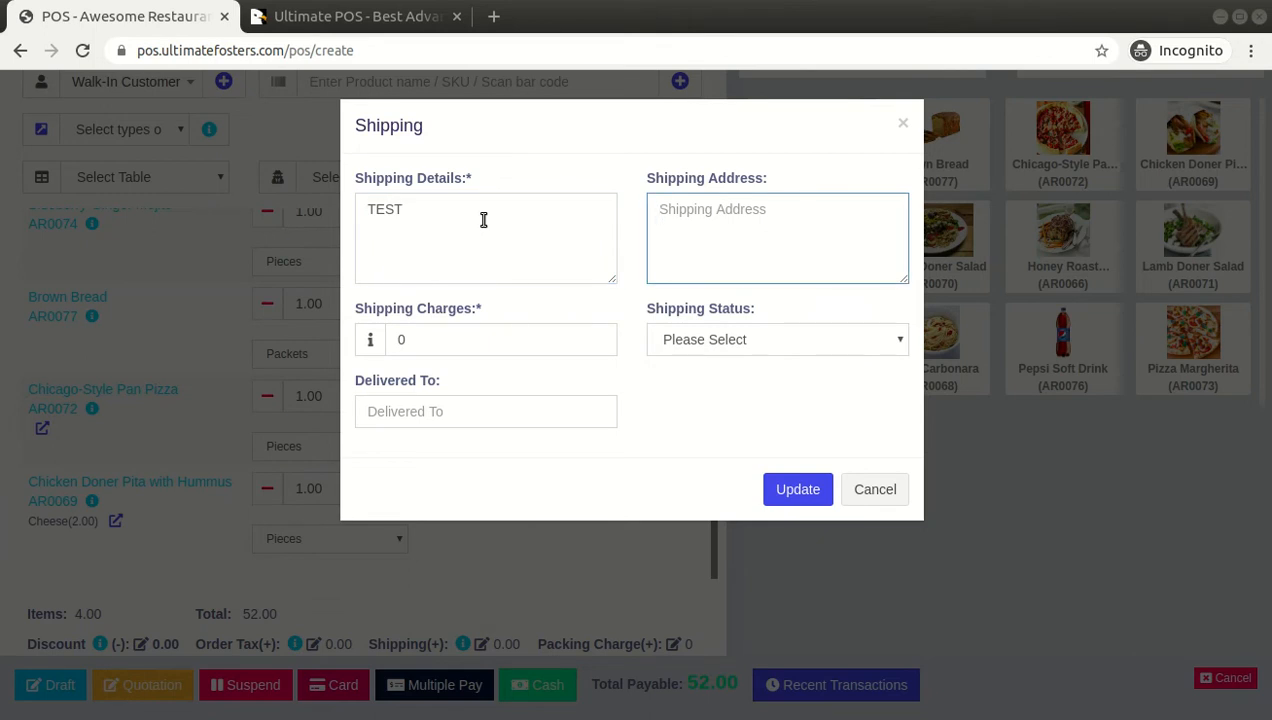
key(shift+Tab)
key(Tab)
key(Tab)
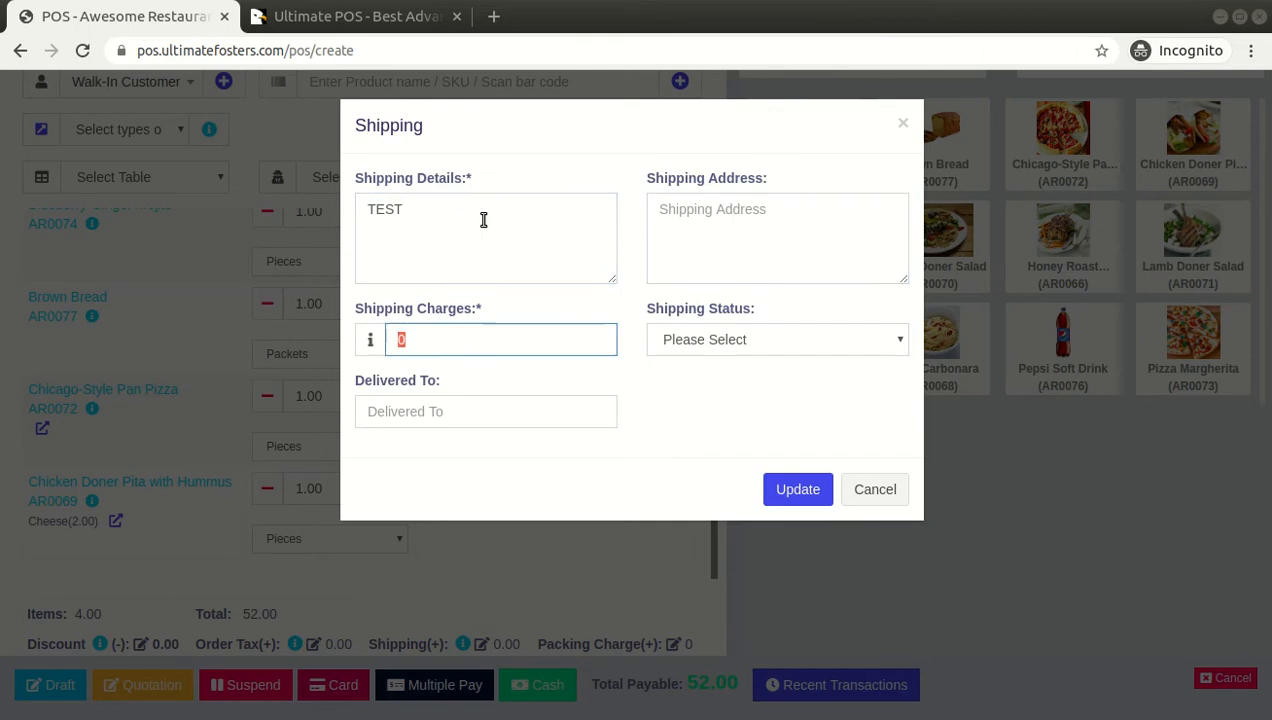
text(1)
key(Tab)
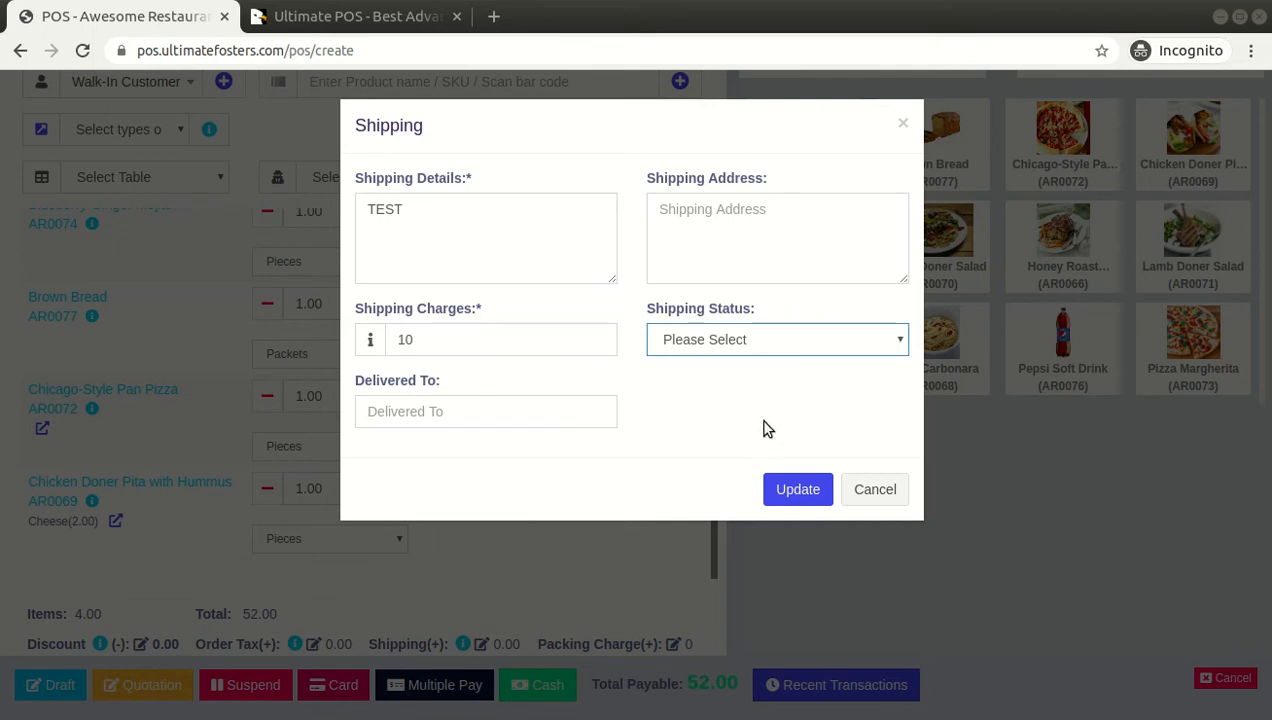
key(Down)
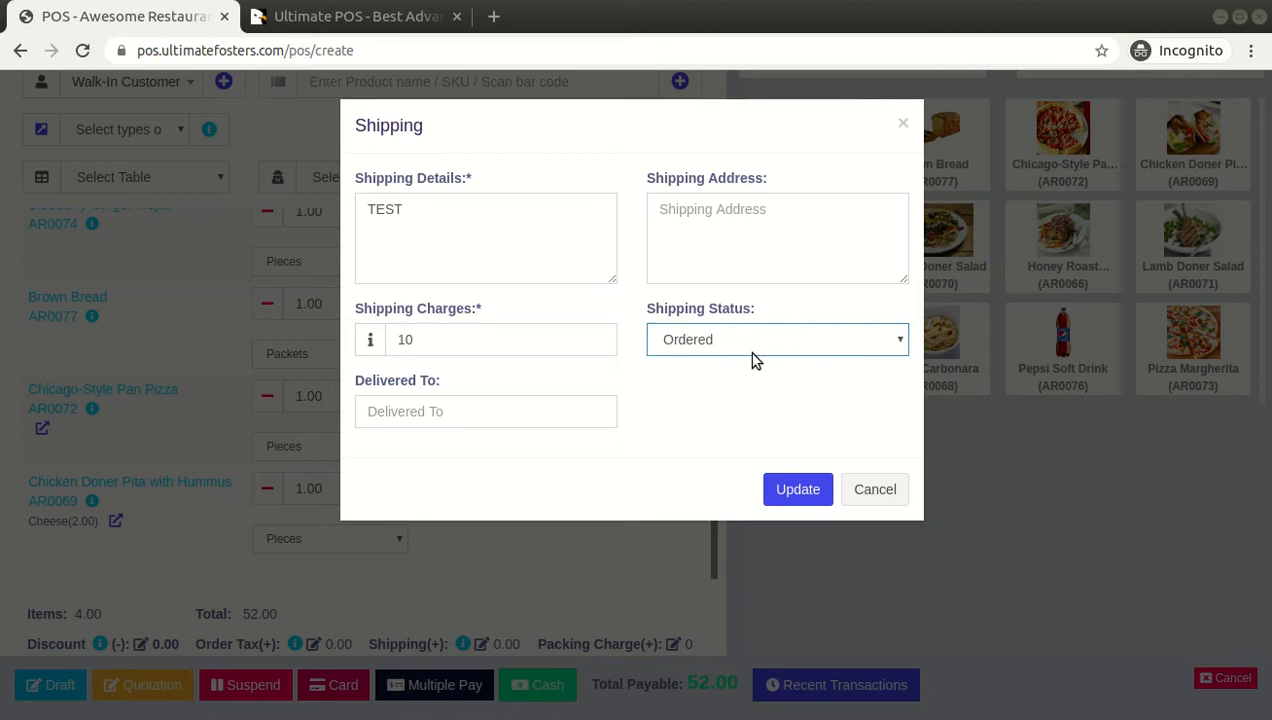
click(806, 485)
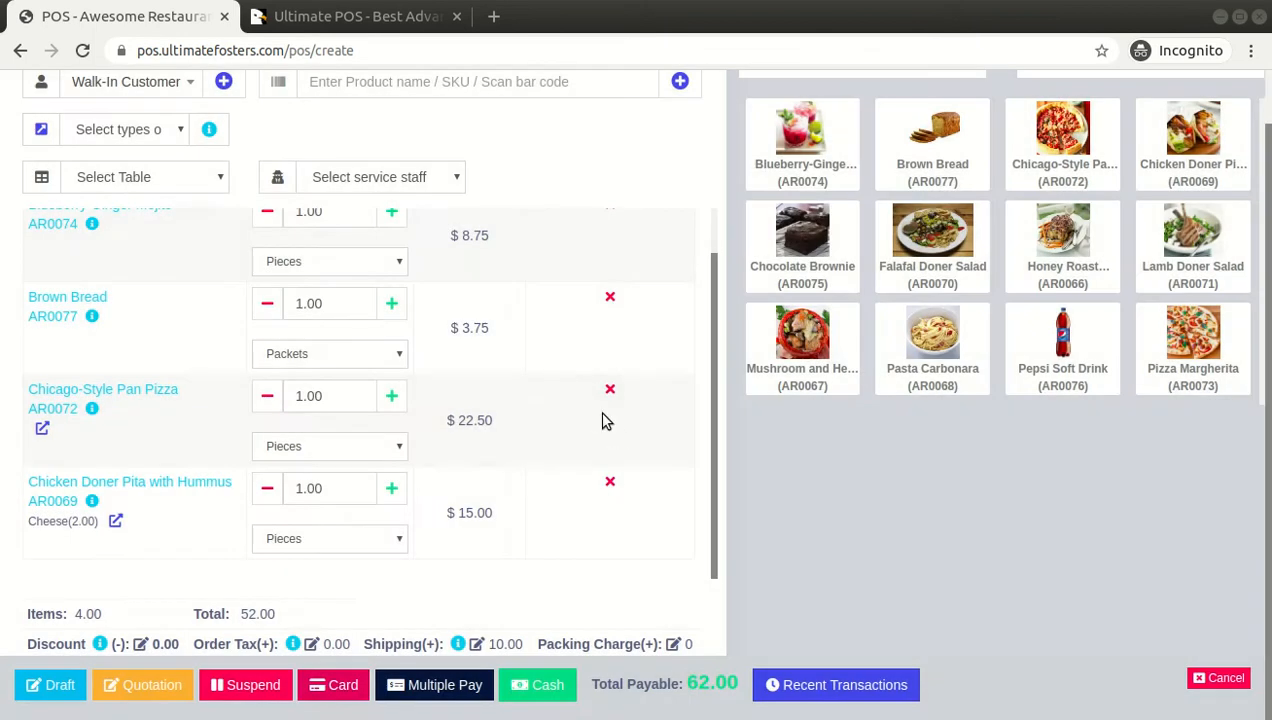
Complete the sale as a cash payment and dismiss the receipt printing
click(540, 685)
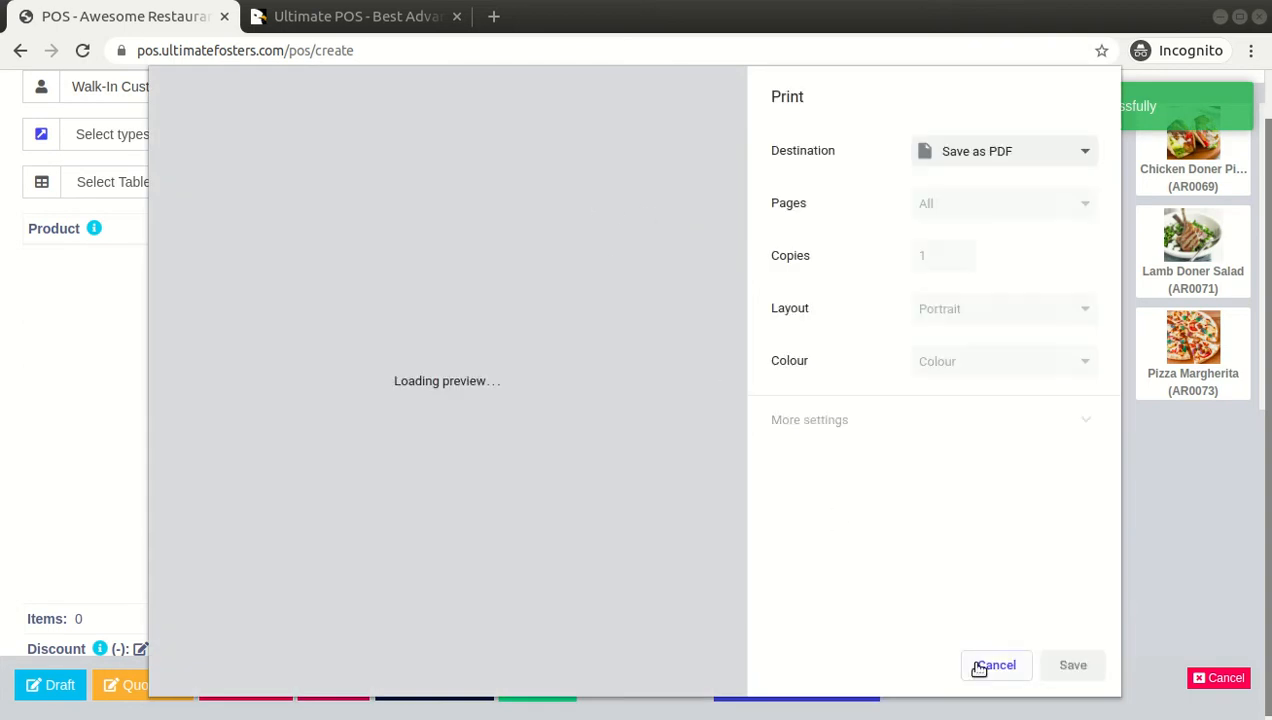
click(1008, 666)
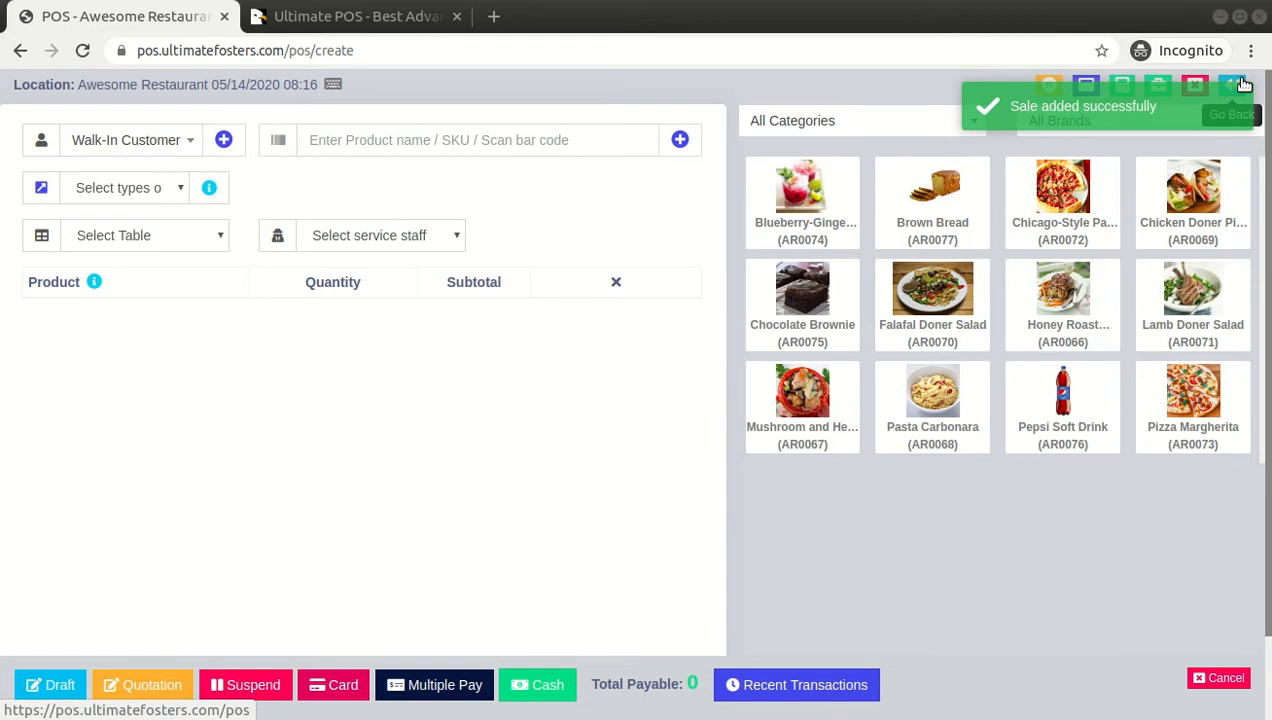
Open the shipments list of the Sell section in a separate browser tab
click(1210, 91)
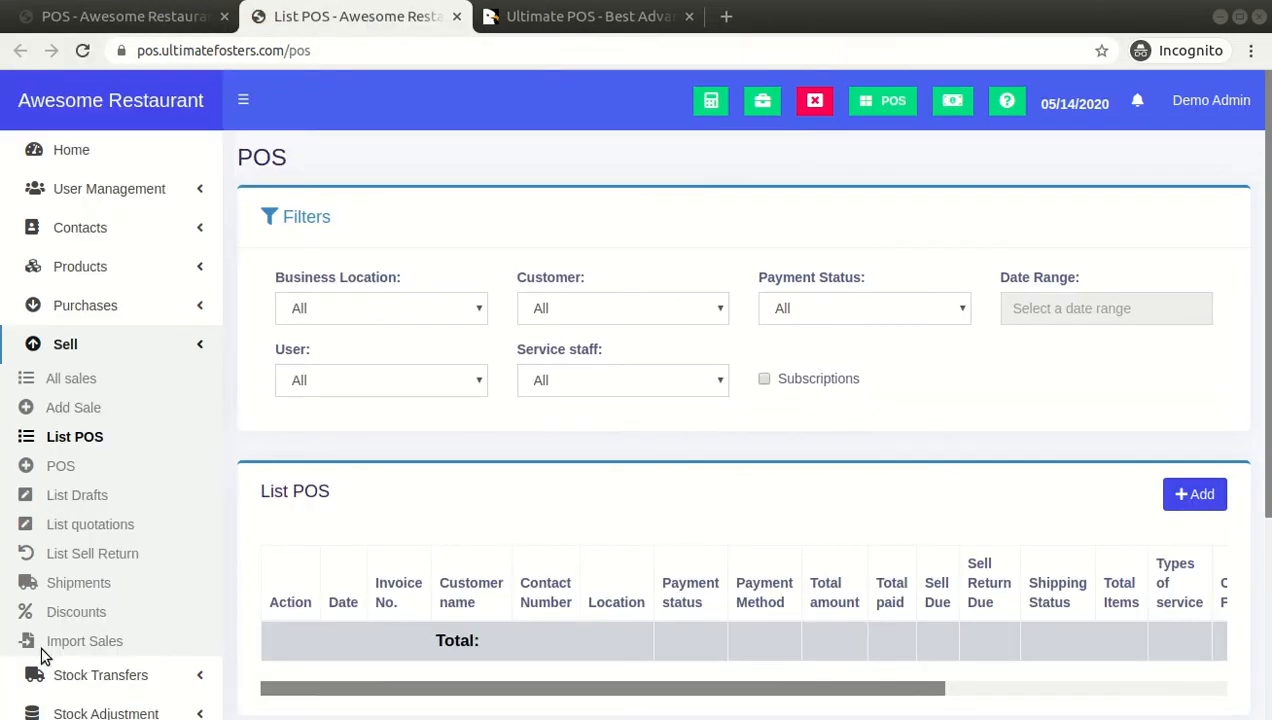
click(78, 583)
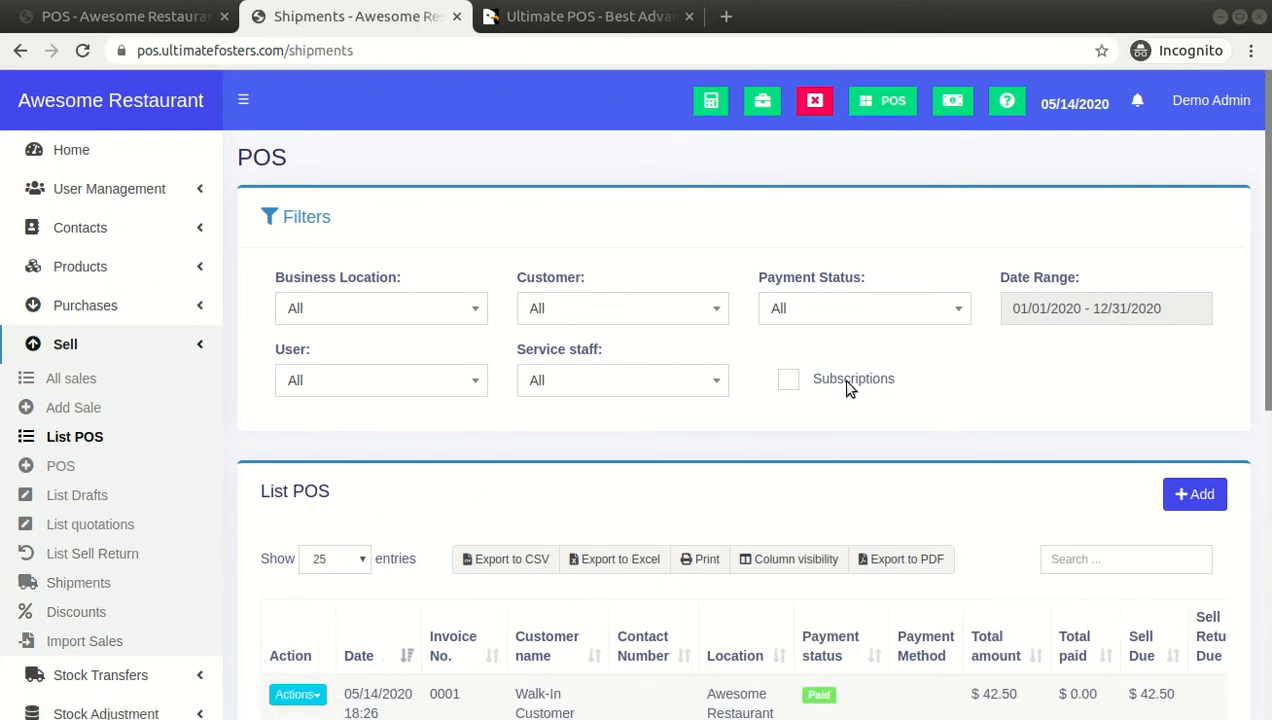
scroll(845, 388, down, 3)
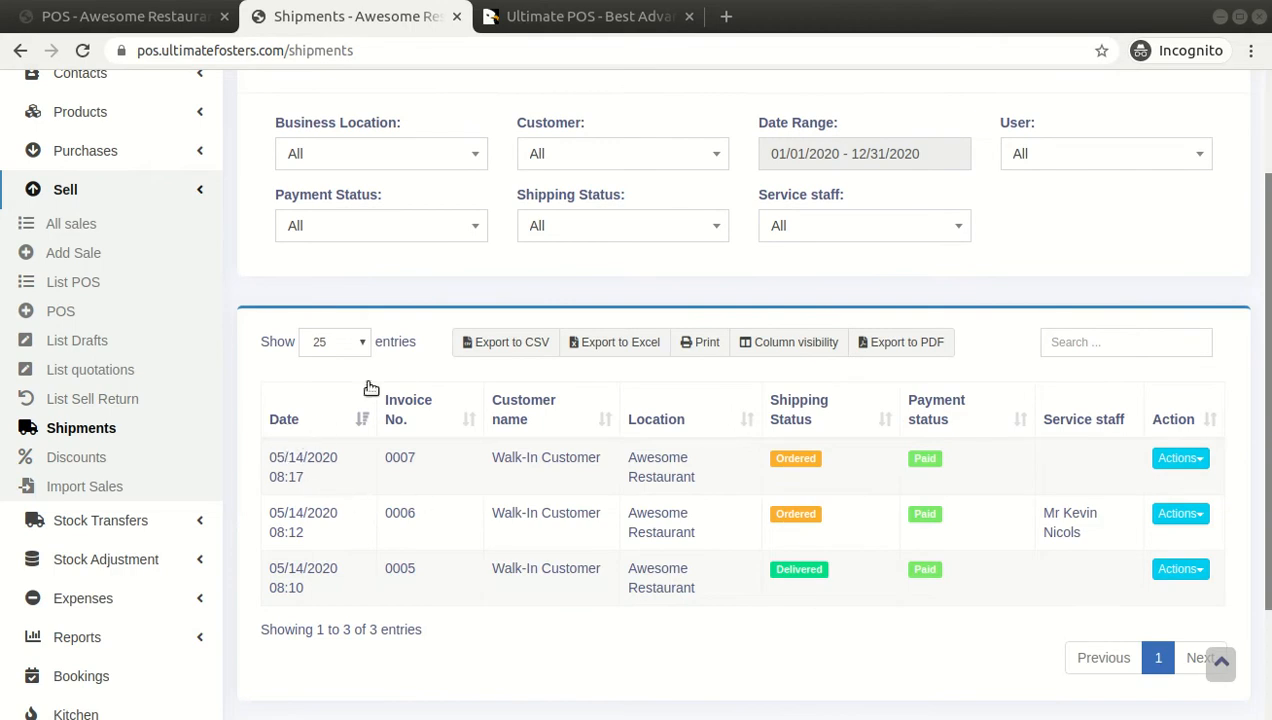
scroll(345, 407, up, 2)
scroll(687, 432, down, 2)
Set the newest shipment's shipping status to Delivered and enter the name of the person it was delivered to
click(812, 465)
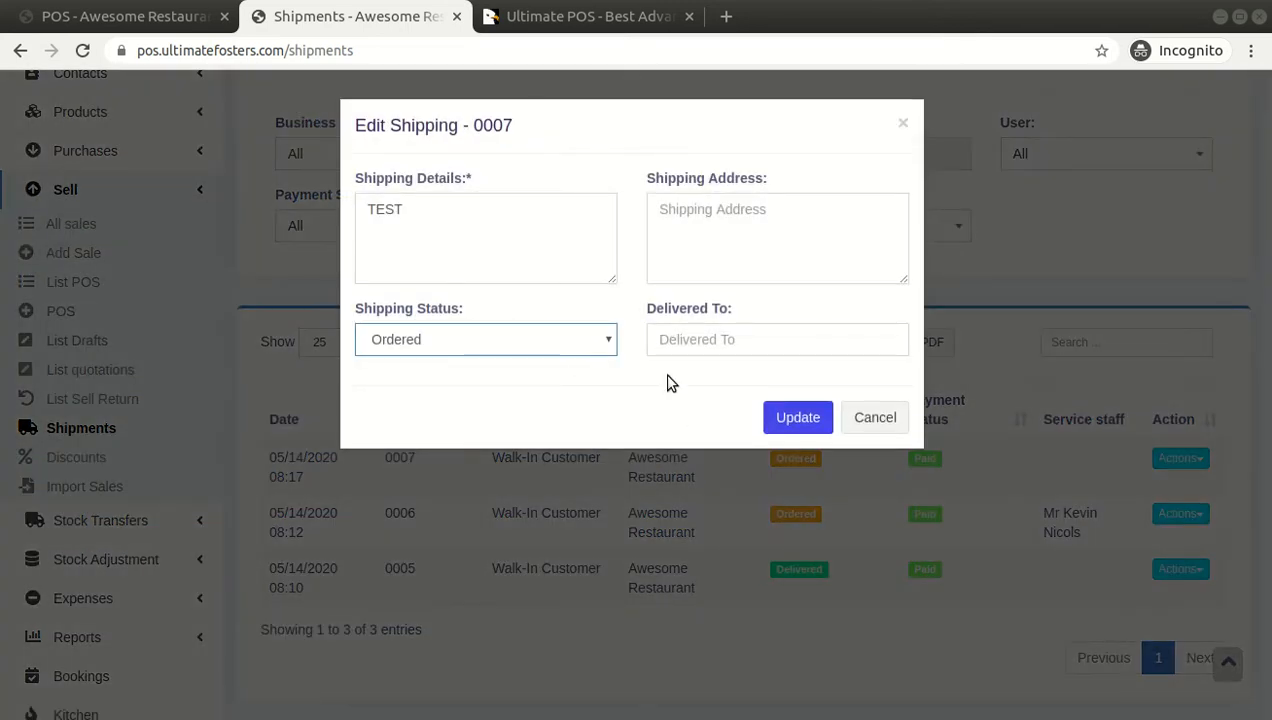
key(d)
click(747, 215)
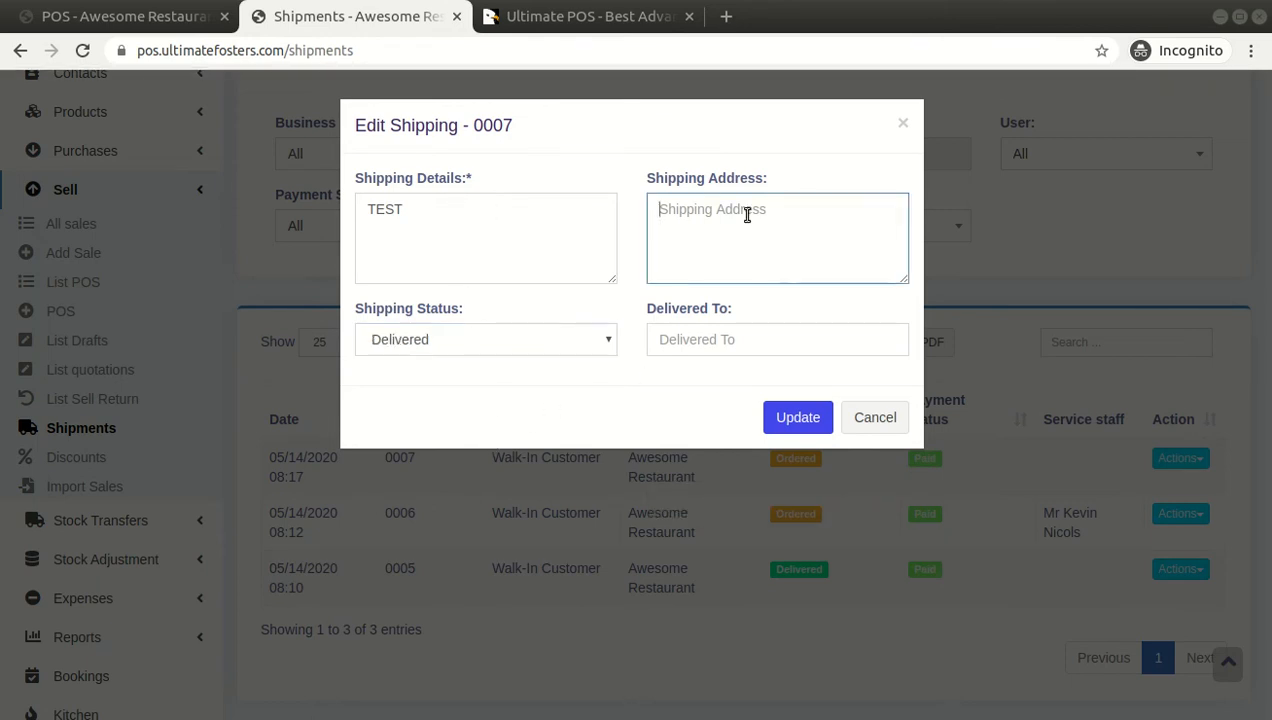
click(756, 334)
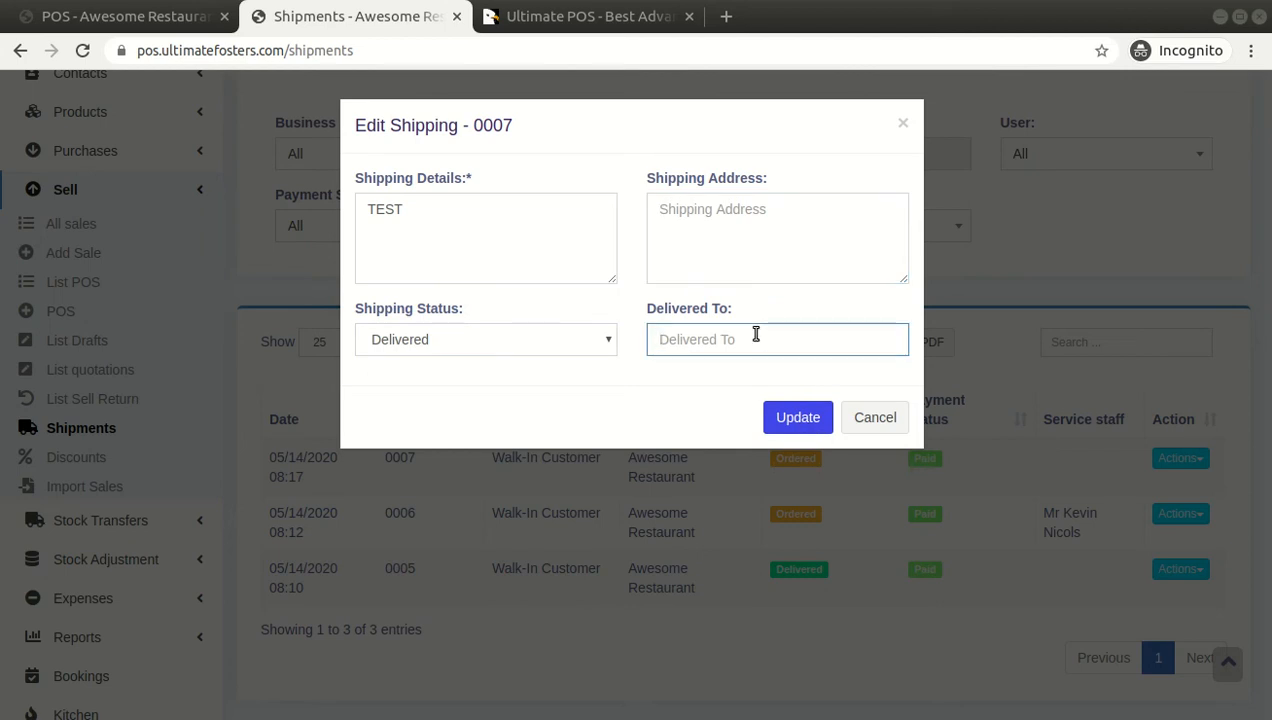
text(John)
click(797, 417)
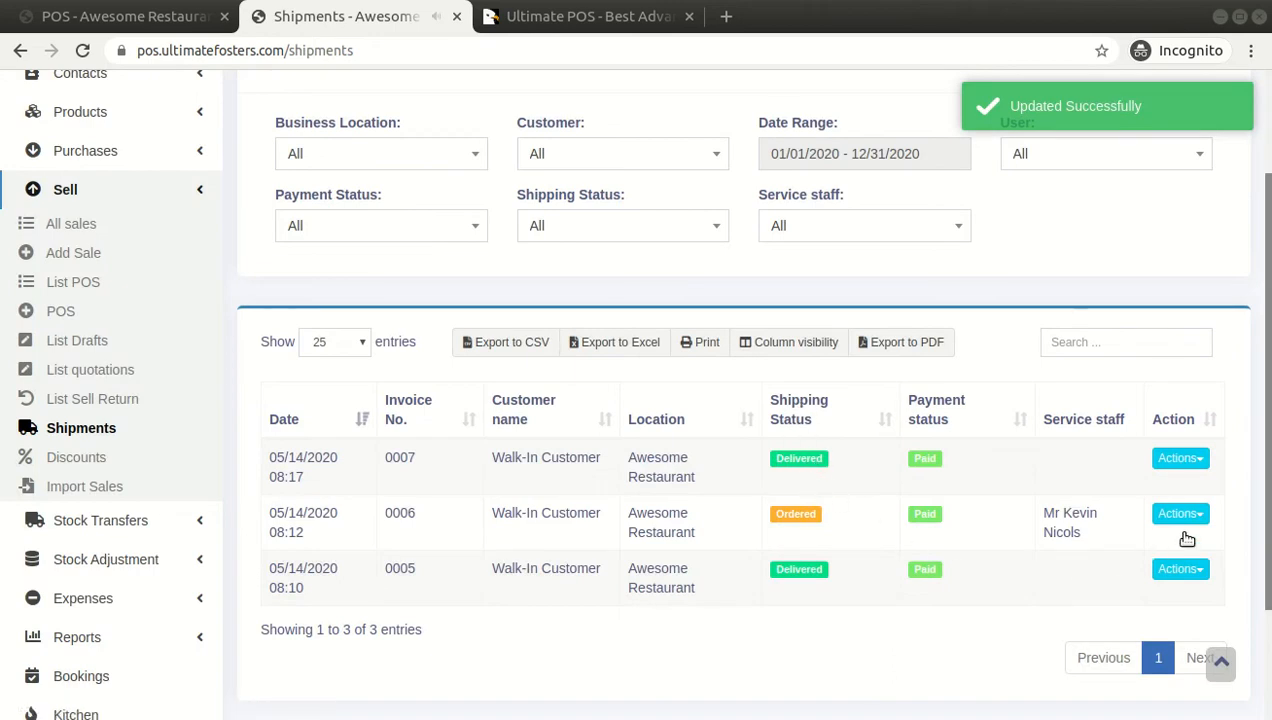
Examine the products and quantities on the newest shipment's packing slip, and close the print preview without saving
click(1200, 462)
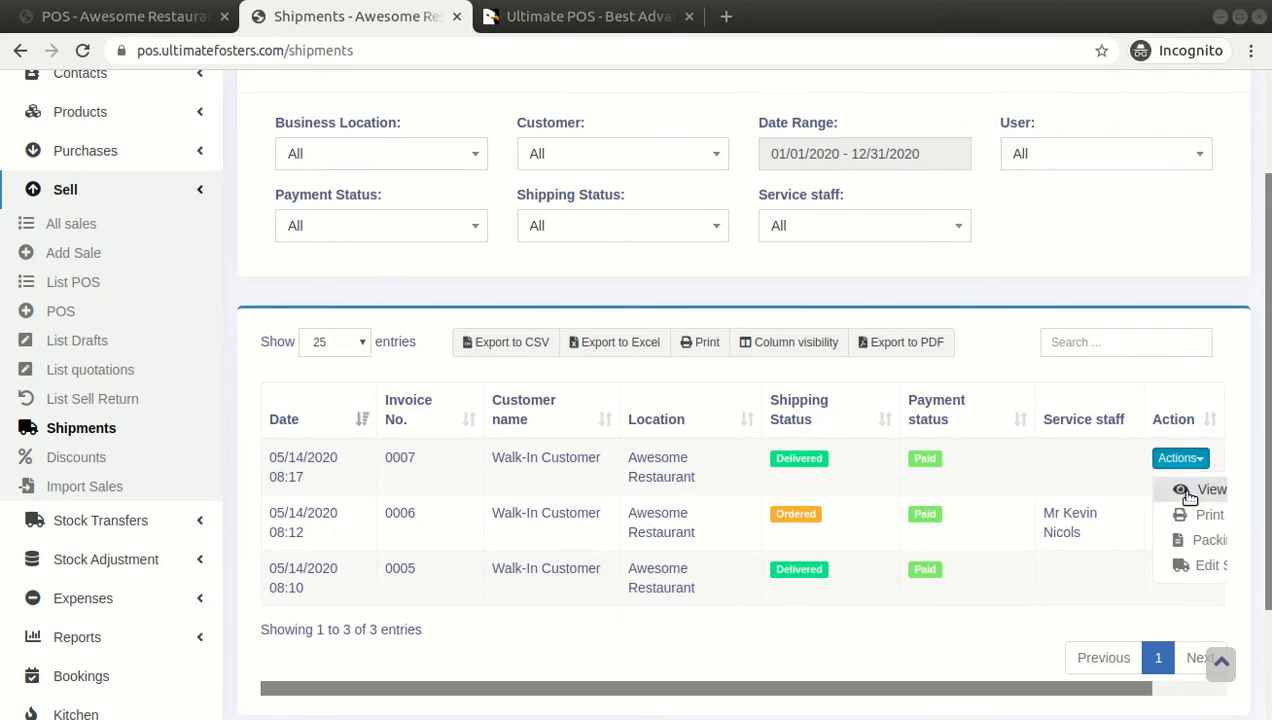
scroll(1190, 495, down, 3)
drag(1150, 535, 1222, 502)
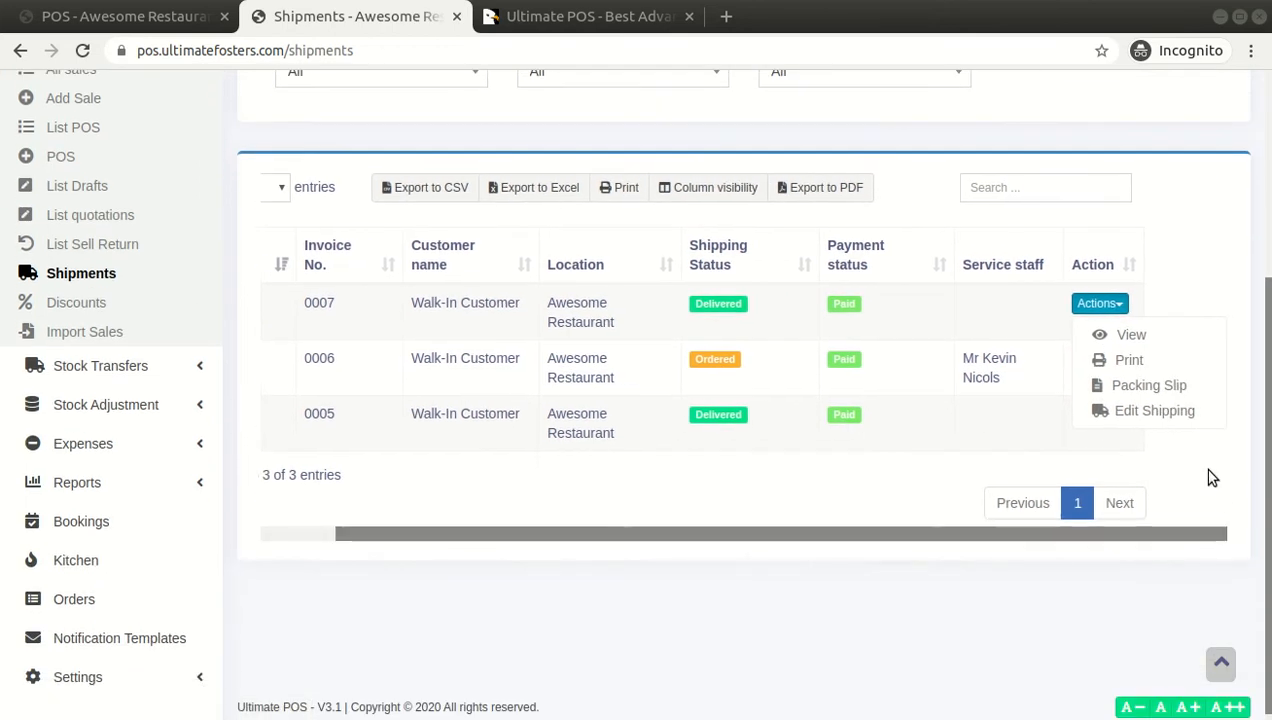
click(1170, 385)
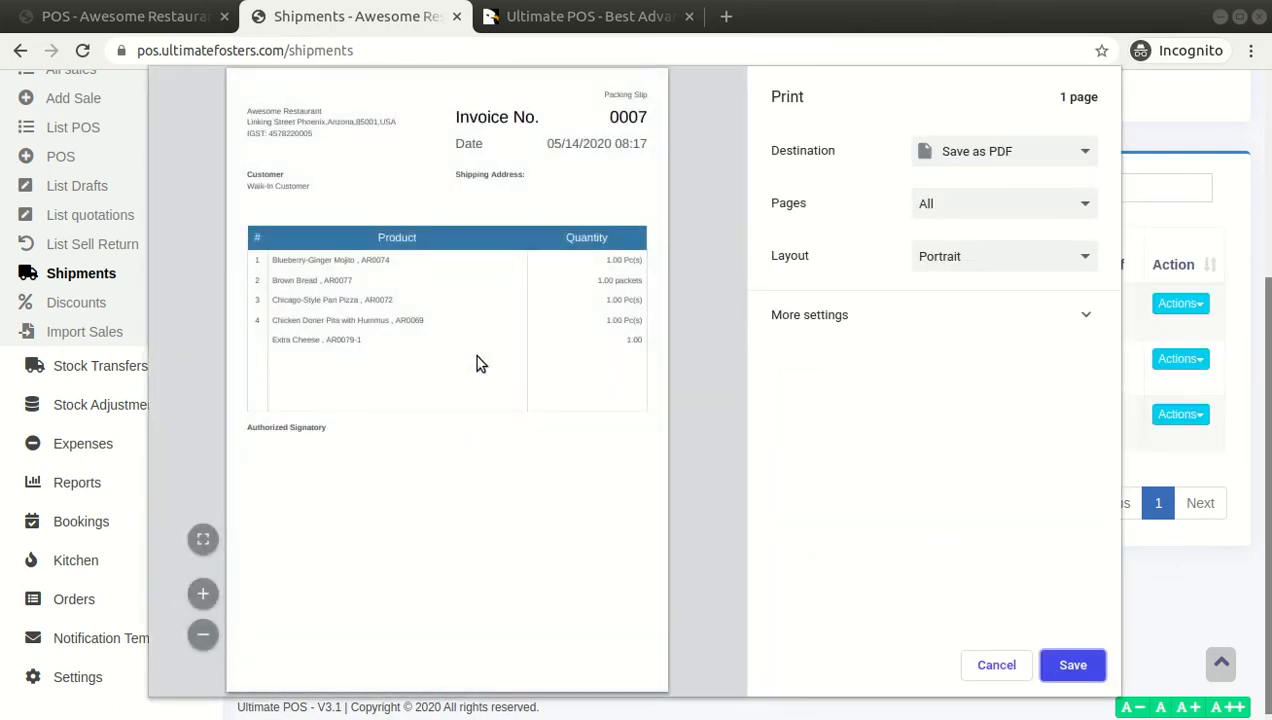
drag(274, 259, 416, 325)
click(609, 263)
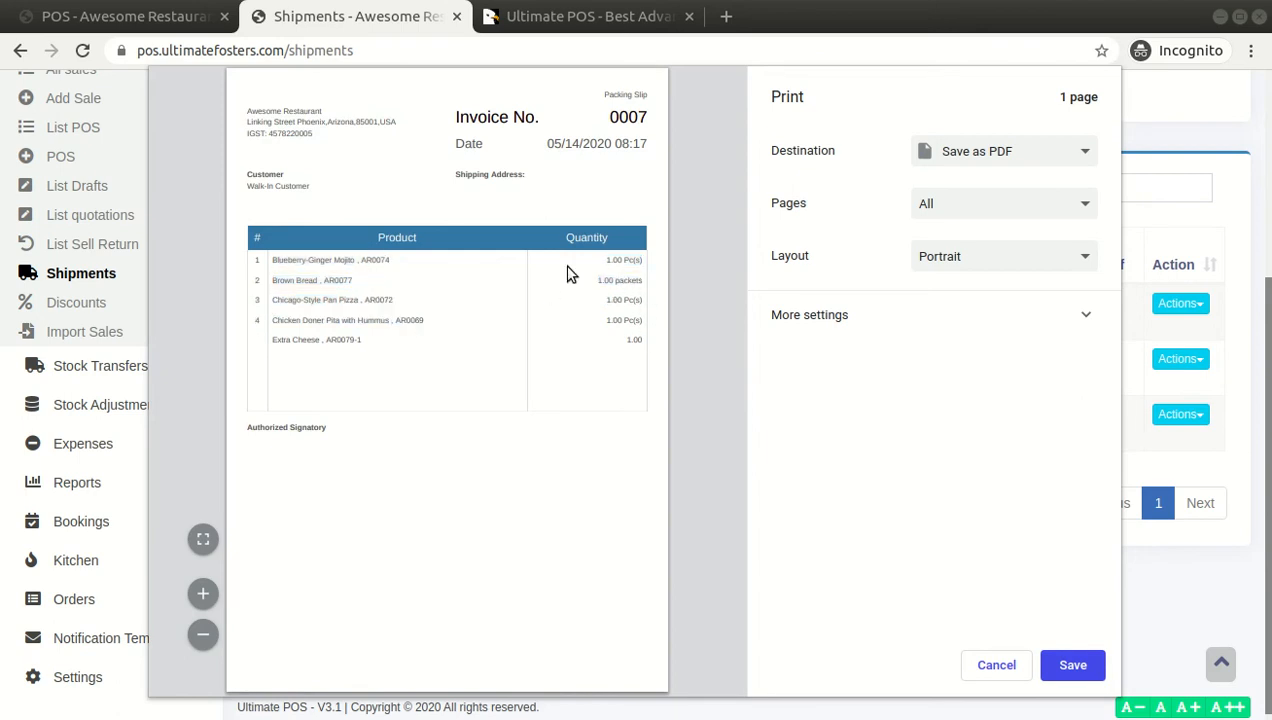
click(1000, 668)
Back on the point-of-sale screen, start a new sale with Blueberry-Ginger Mojito, Brown Bread and Chicago-Style Pan Pizza without modifiers
scroll(700, 440, up, 2)
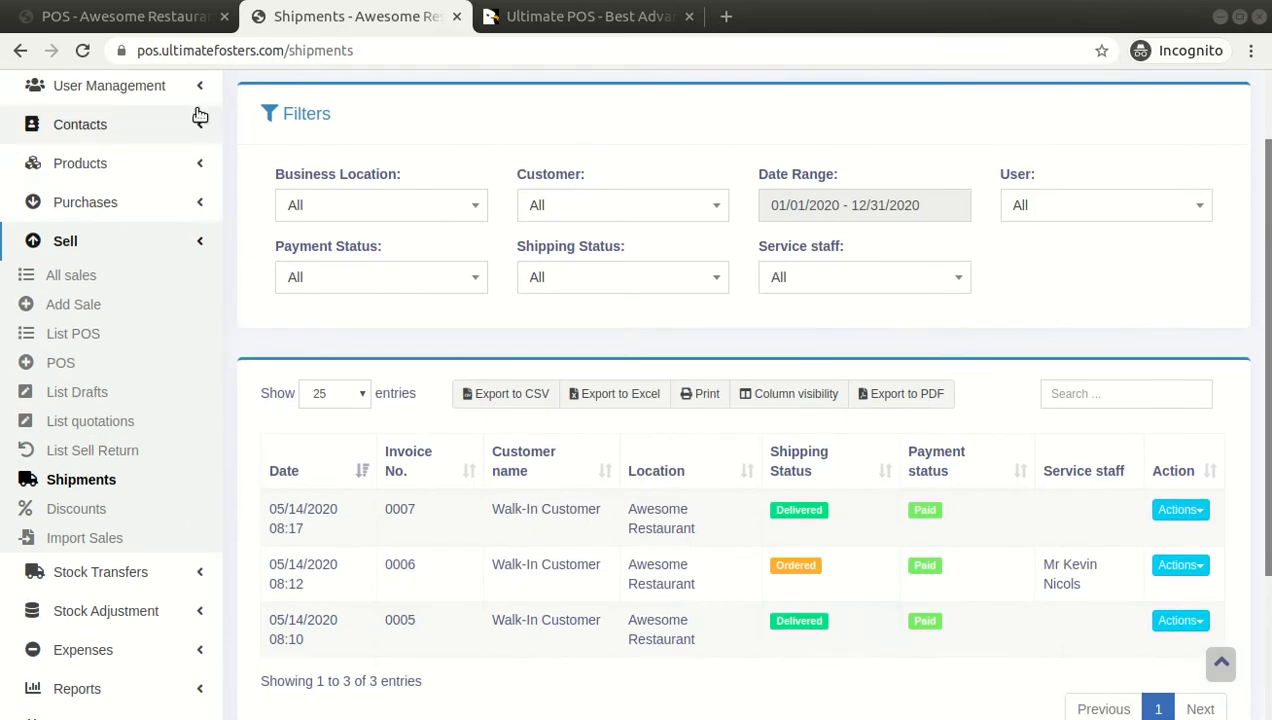
click(176, 18)
click(340, 20)
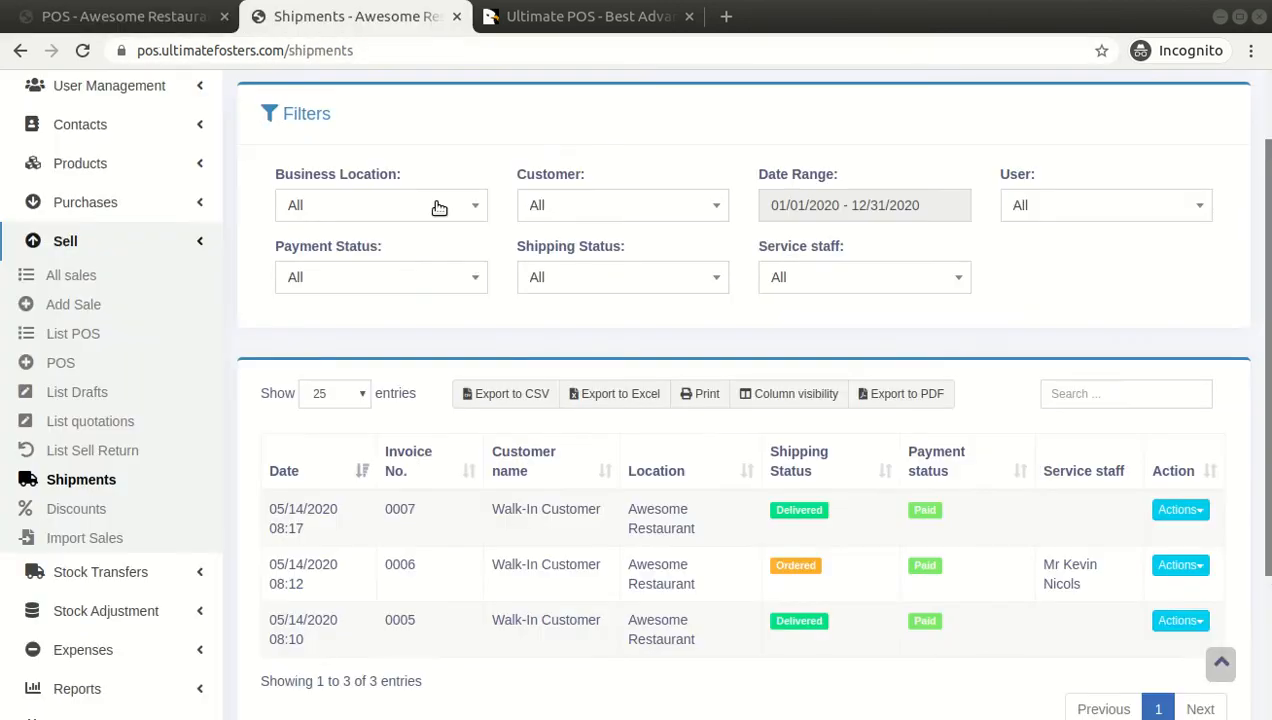
scroll(420, 167, up, 2)
click(139, 20)
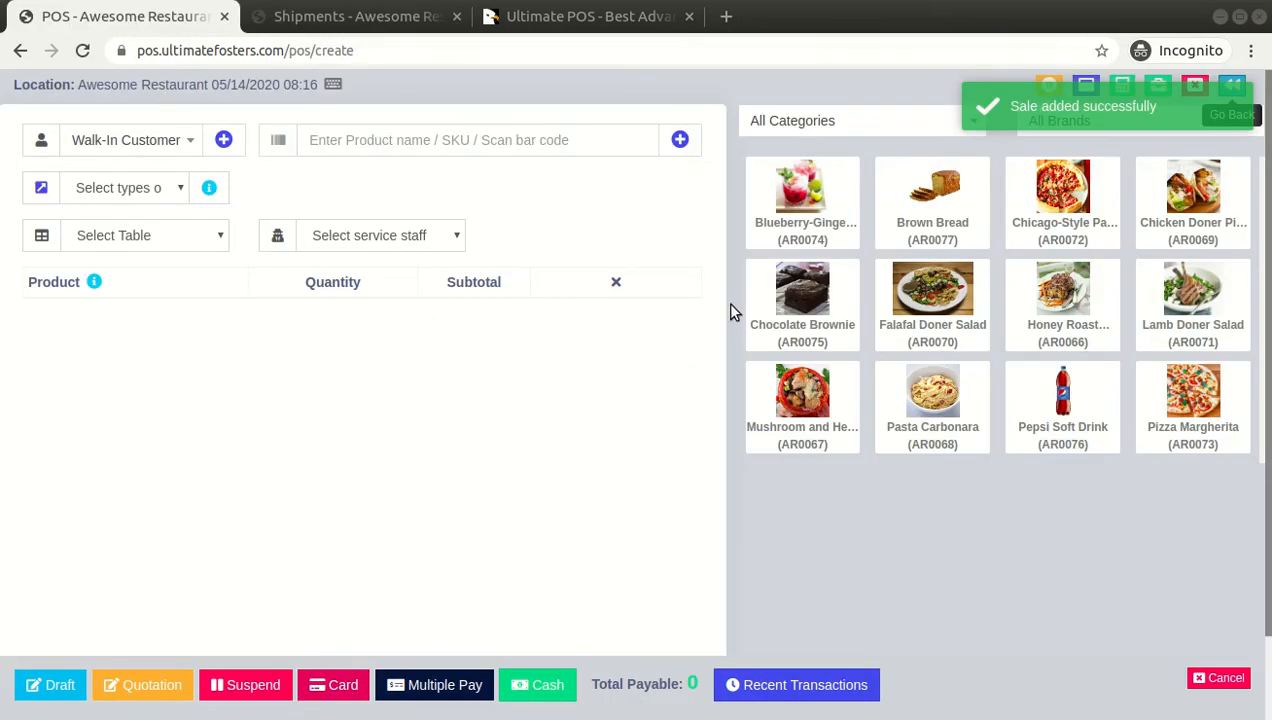
click(801, 195)
click(931, 195)
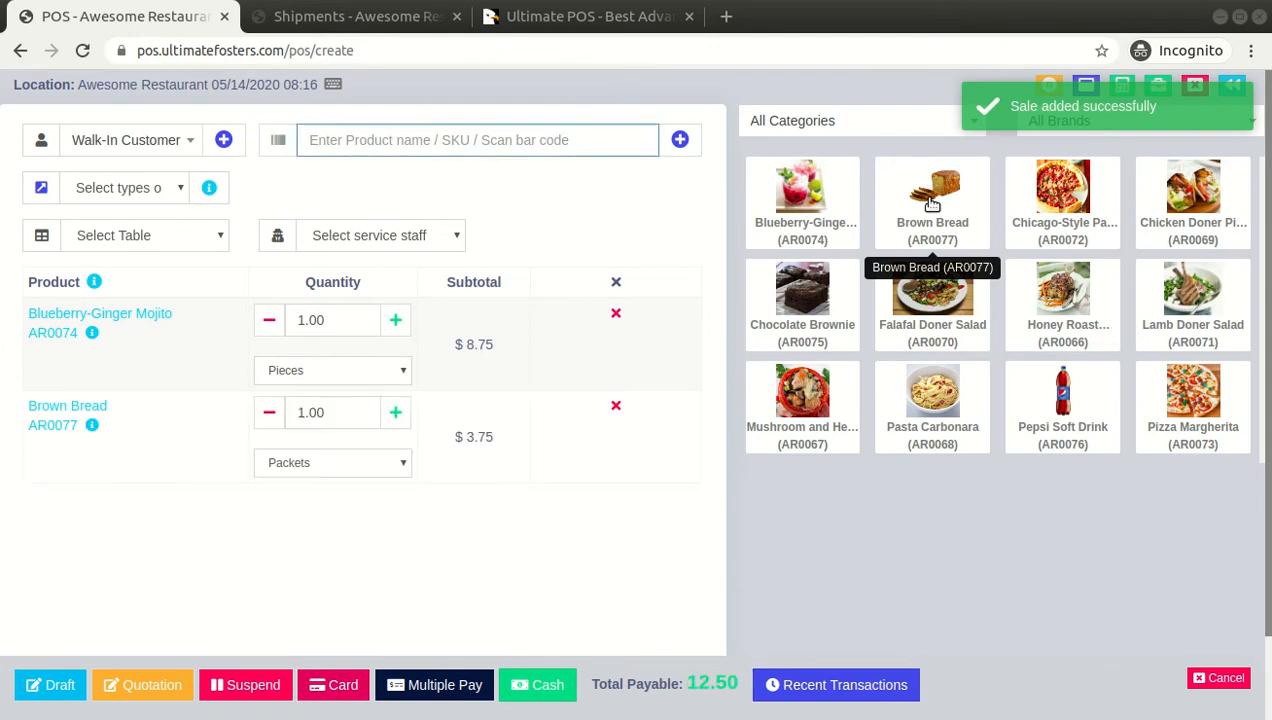
click(1052, 197)
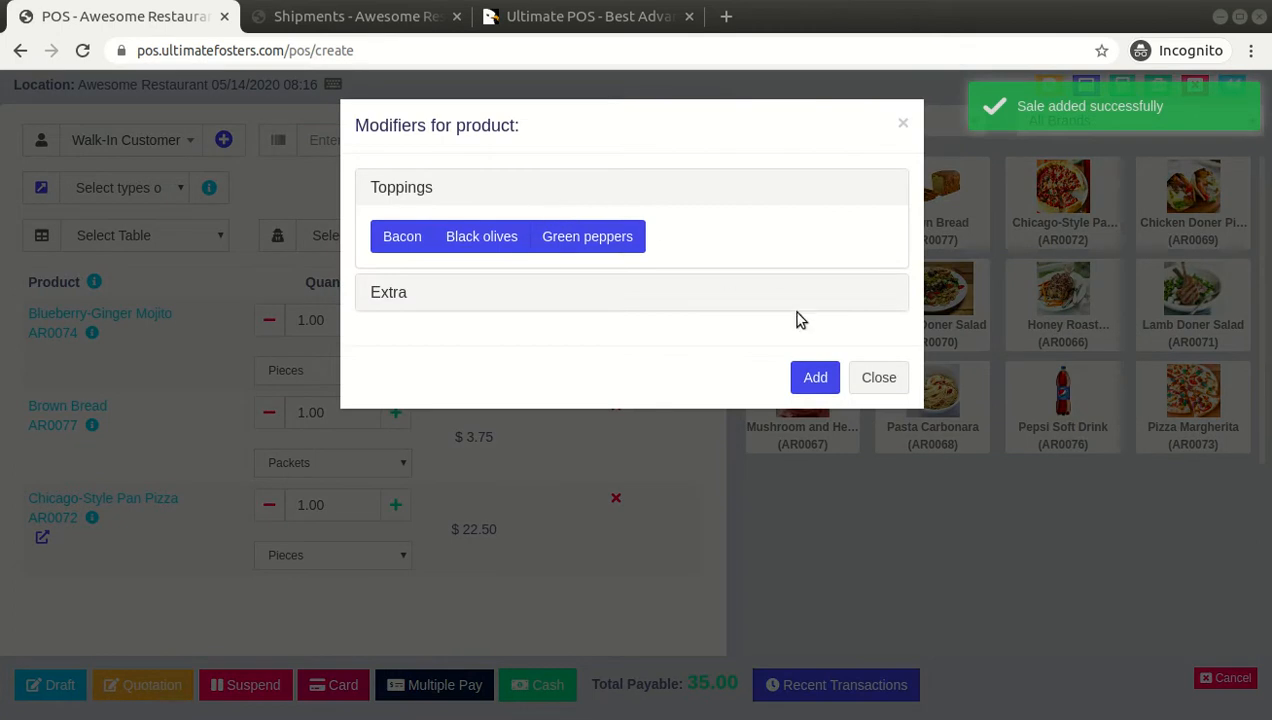
click(876, 379)
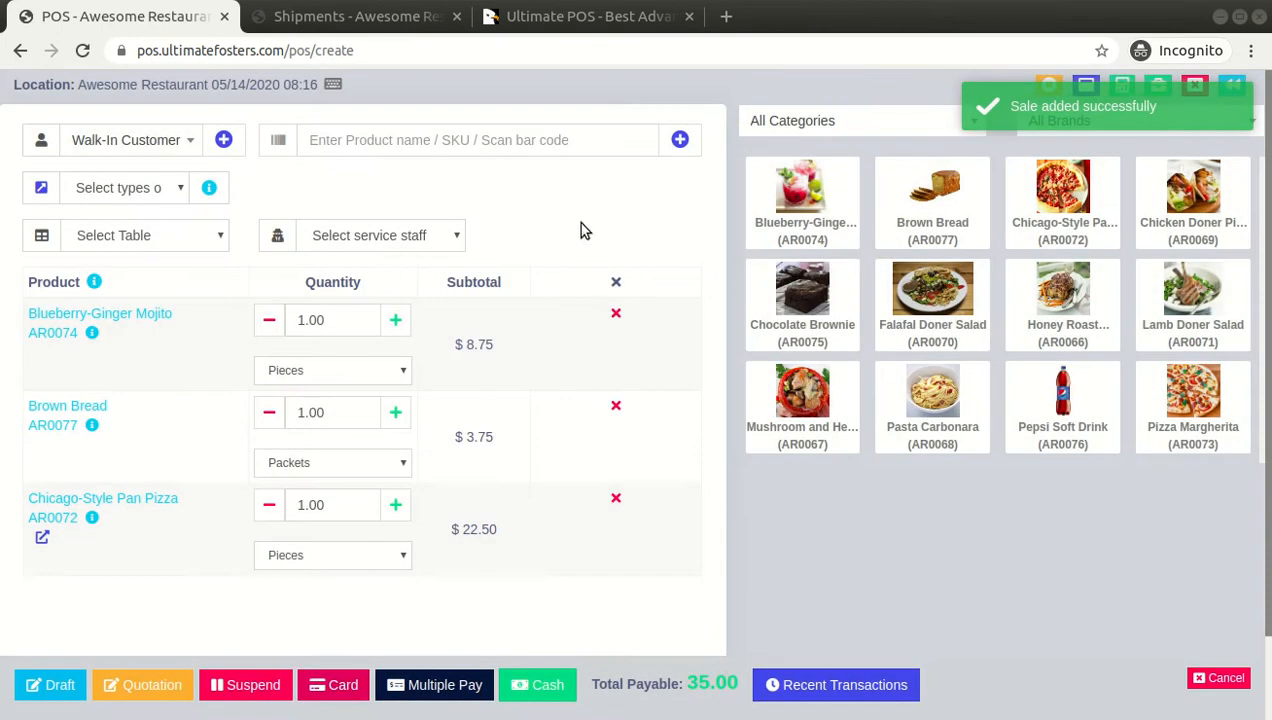
scroll(585, 231, down, 2)
scroll(585, 231, up, 2)
scroll(535, 195, down, 2)
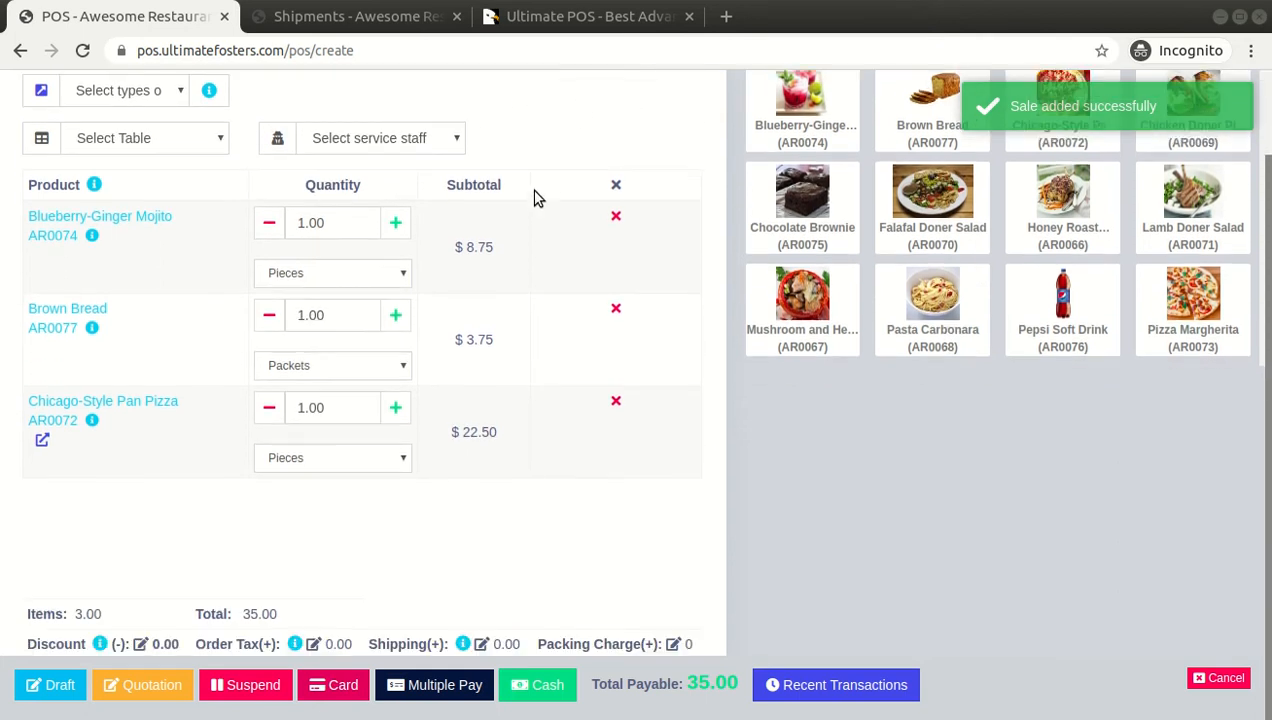
Assign a service staff member to the current sale
scroll(535, 195, up, 2)
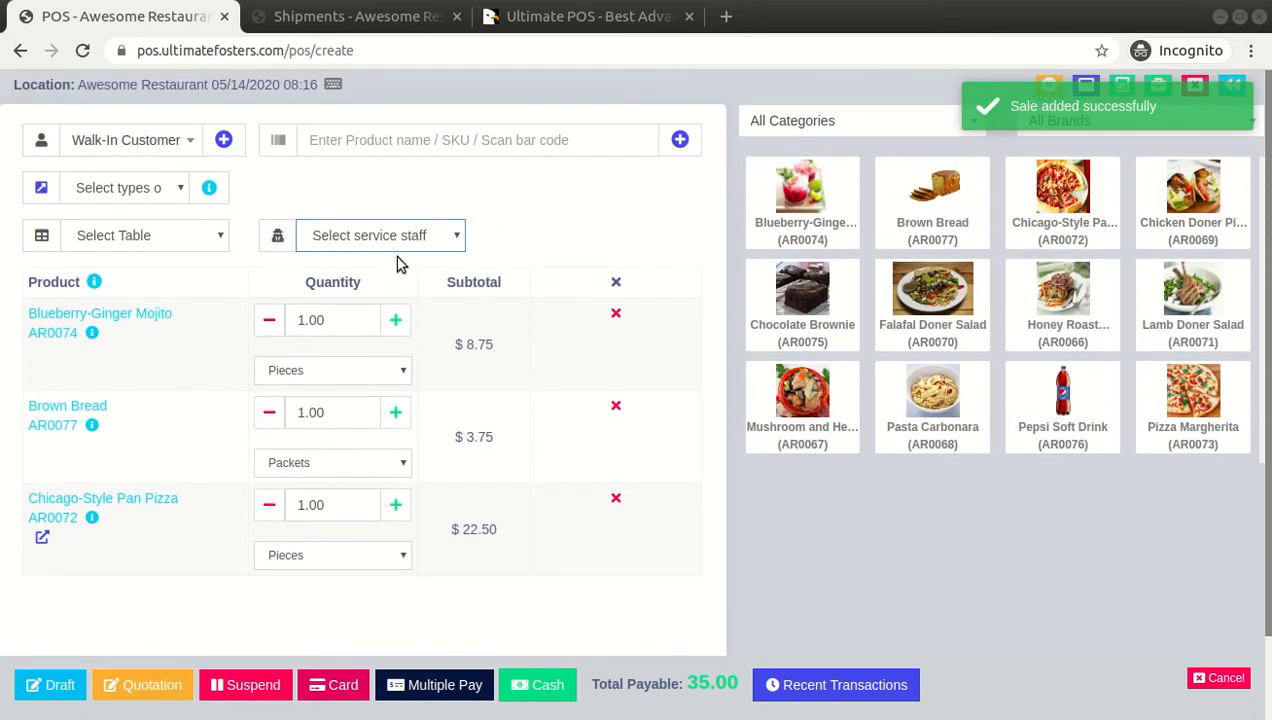
click(395, 285)
Add shipping to the sale with the details "dsdsdsd", a shipping charge of 10 and the shipping status Ordered
scroll(532, 222, down, 1)
click(480, 643)
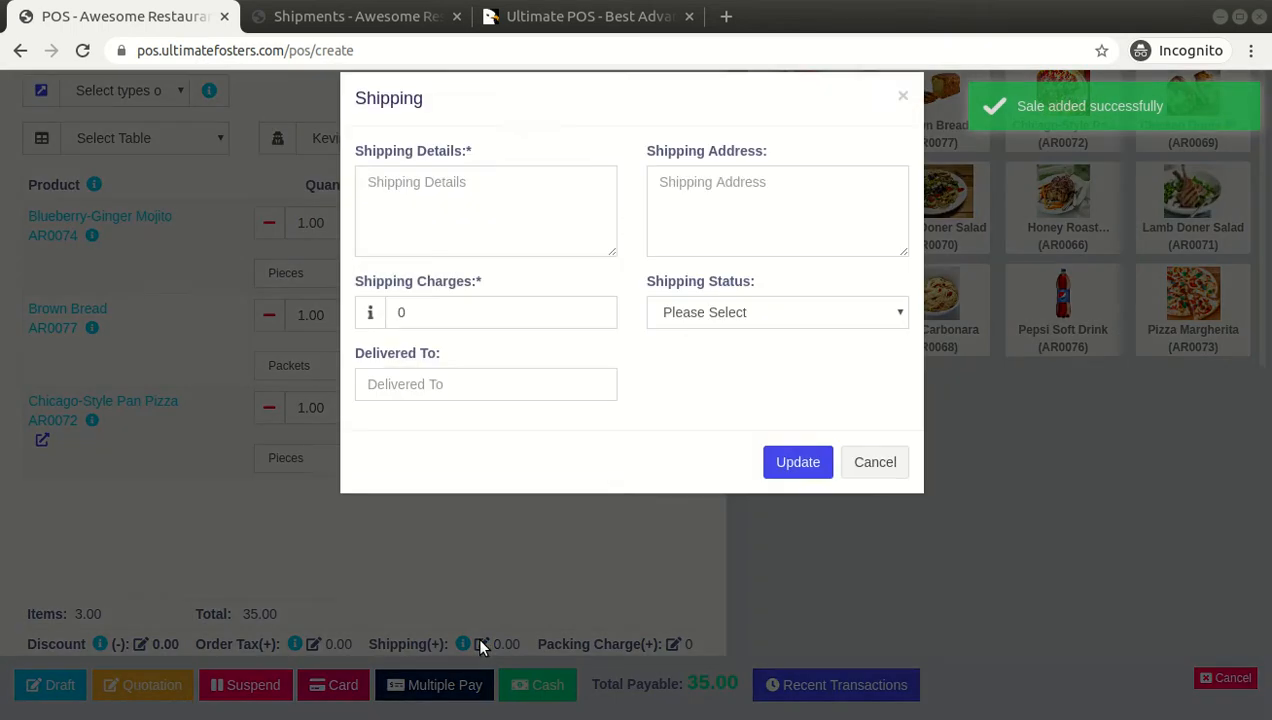
click(690, 340)
click(690, 386)
click(505, 230)
text(dsdsdsd)
click(531, 335)
text(1)
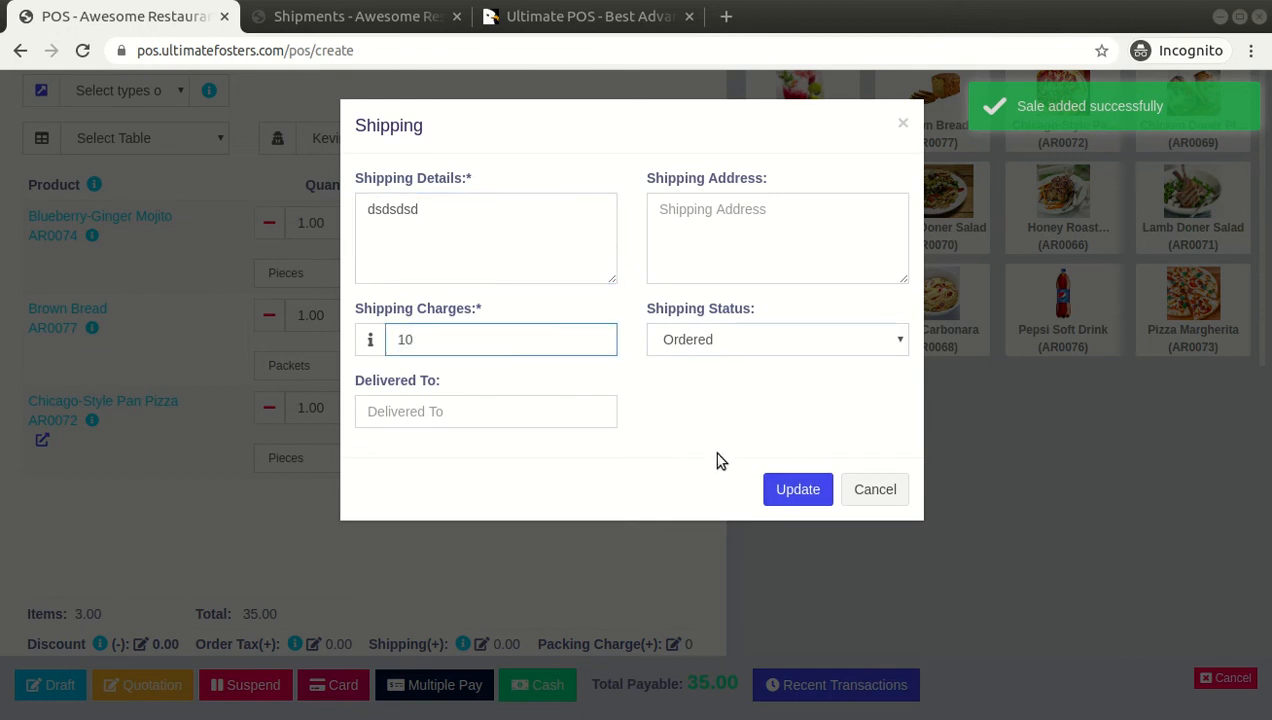
click(797, 489)
Complete the sale as a cash payment and close the invoice's print preview without saving
click(524, 689)
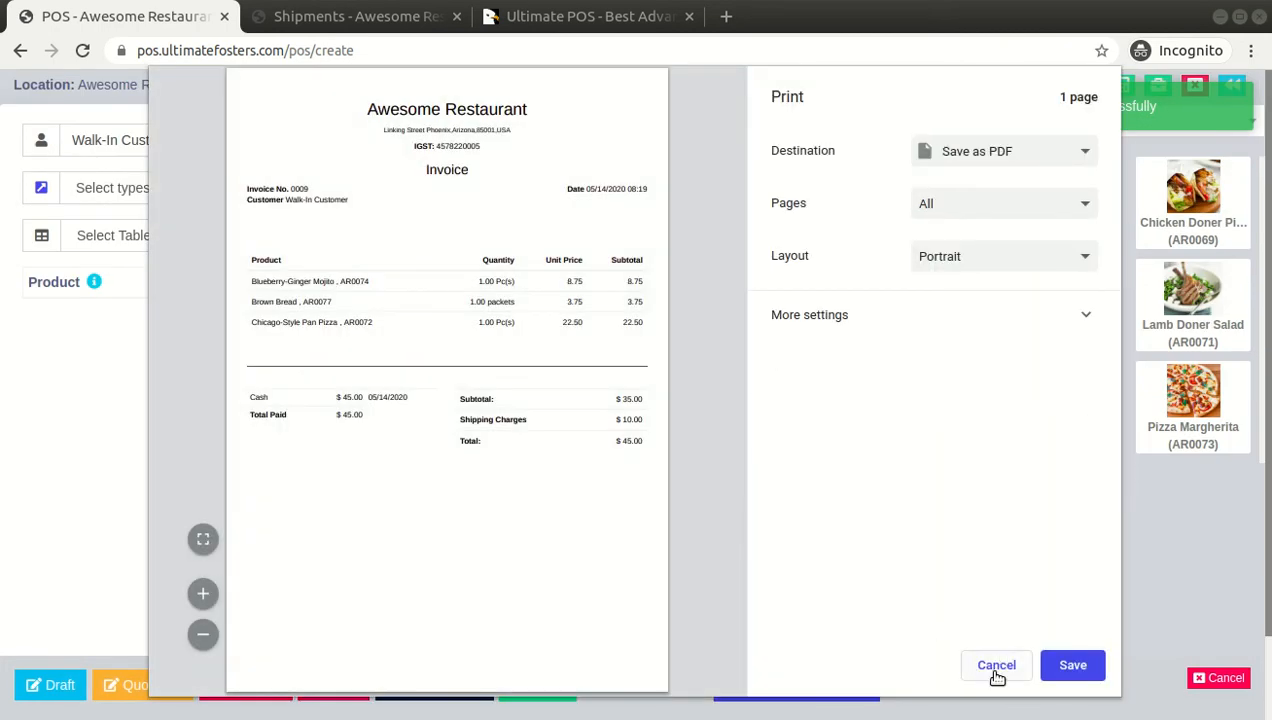
click(996, 664)
In the Shipments browser tab, refresh the shipments list by re-sorting it by date with the newest first
click(393, 30)
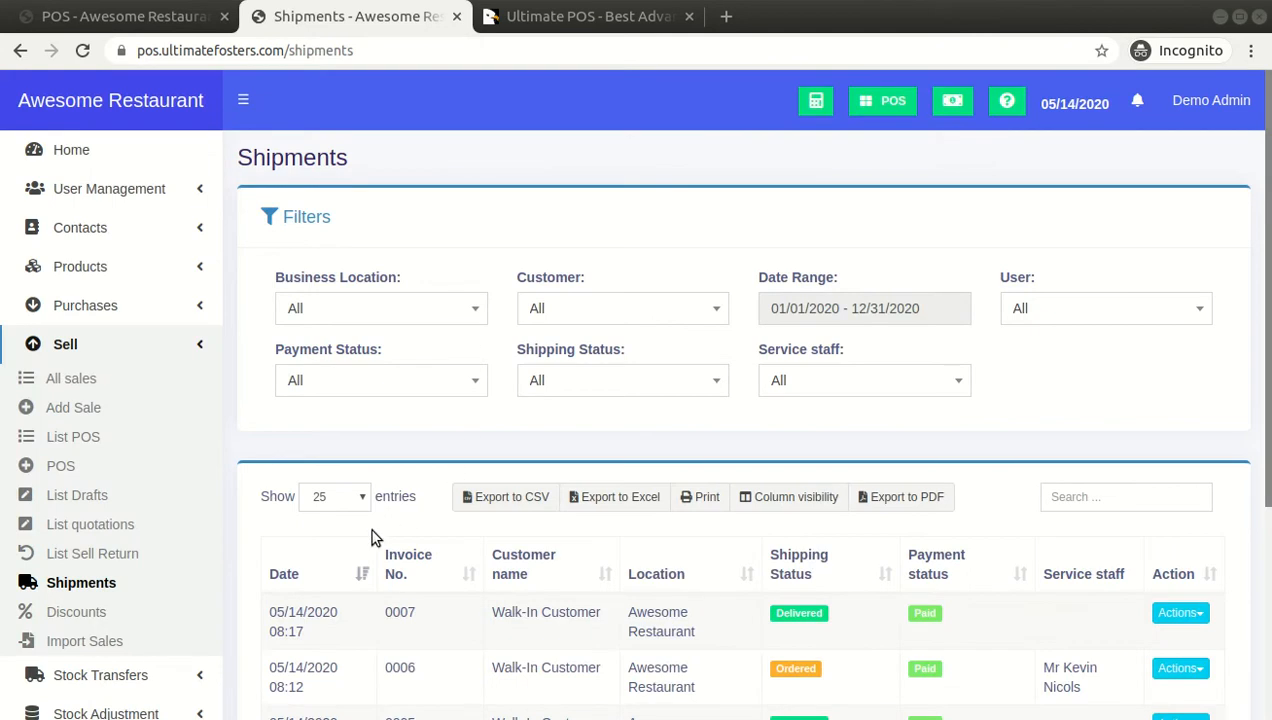
click(321, 572)
scroll(316, 573, down, 2)
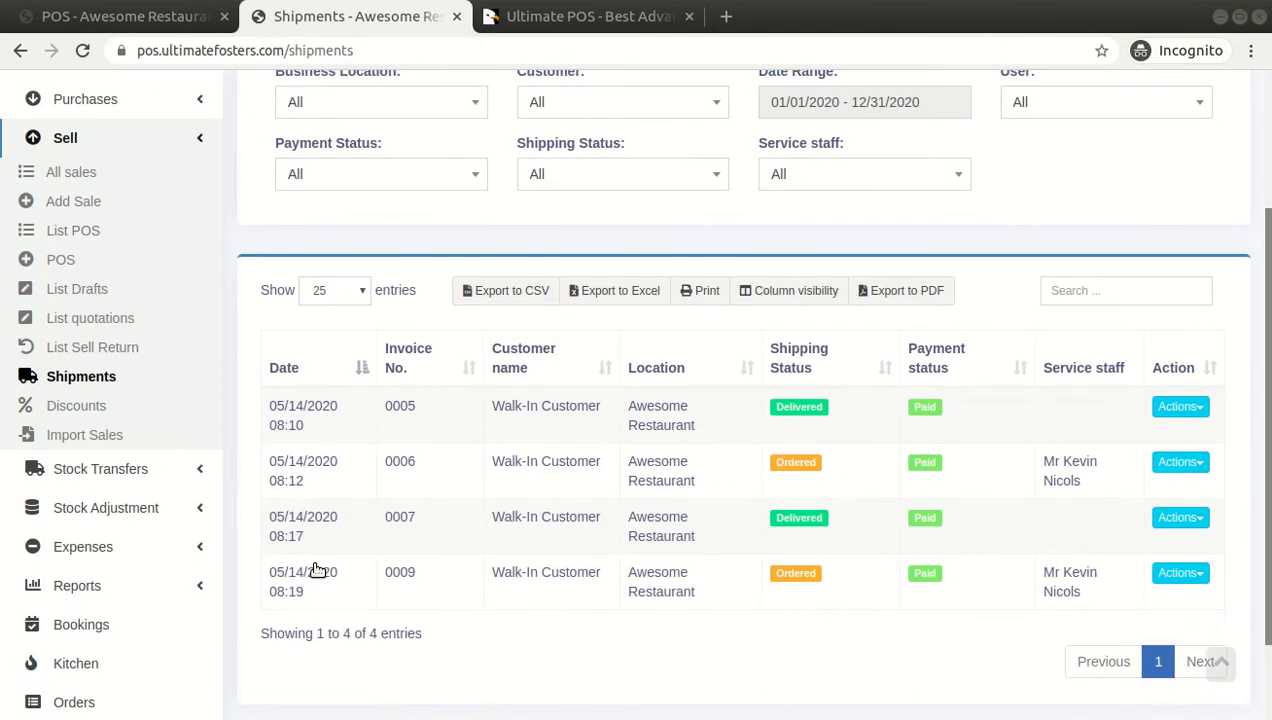
click(325, 372)
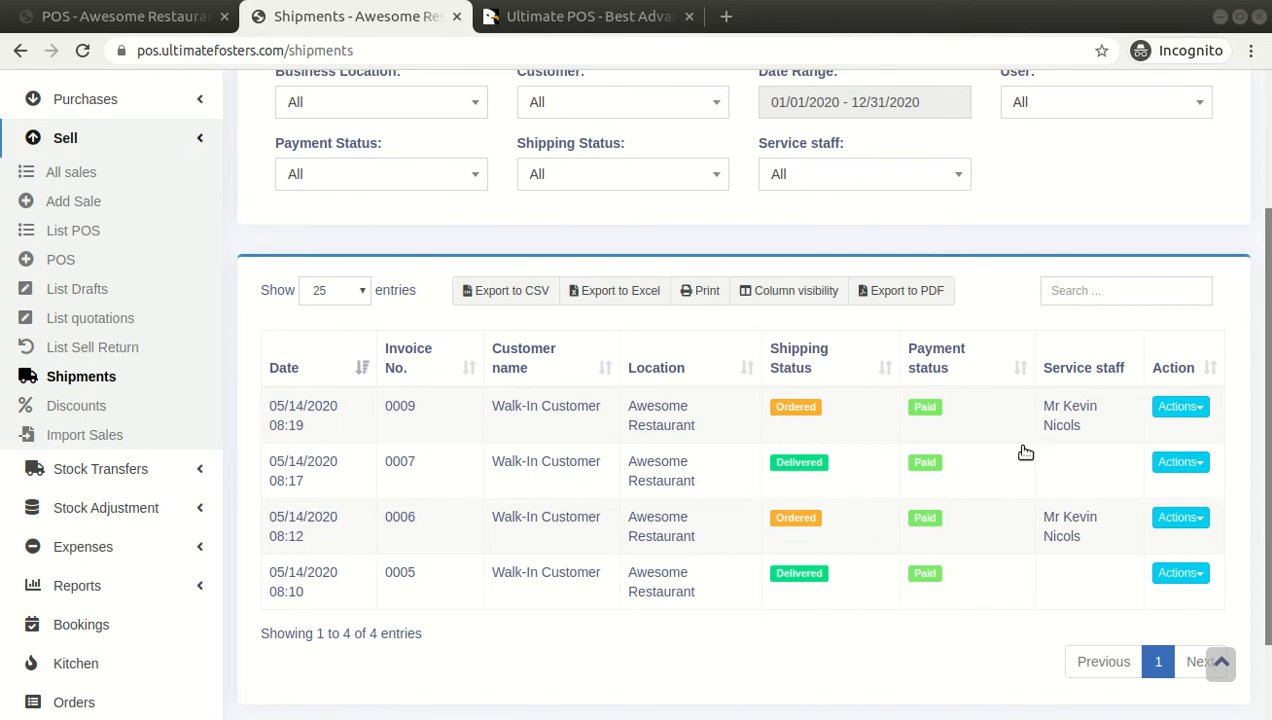
Examine the newest shipment's service staff, sell details and available actions
drag(1047, 367, 1128, 370)
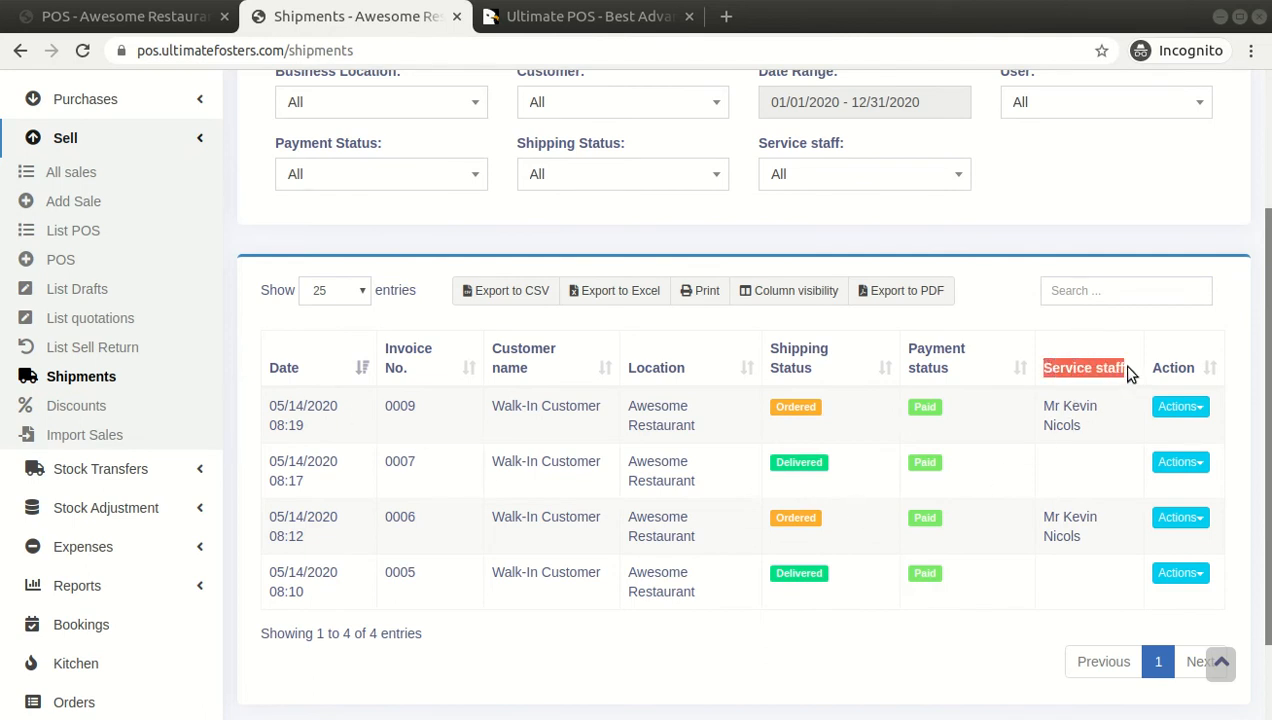
drag(1086, 428, 1049, 409)
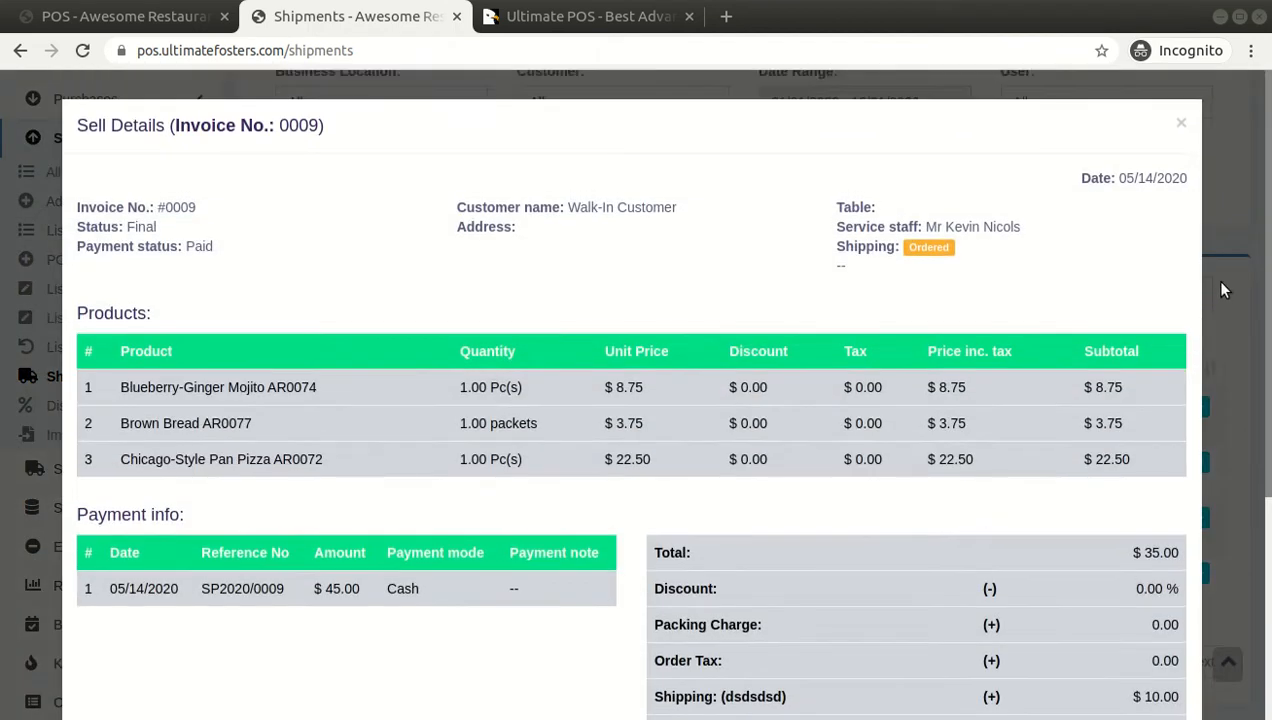
click(1220, 283)
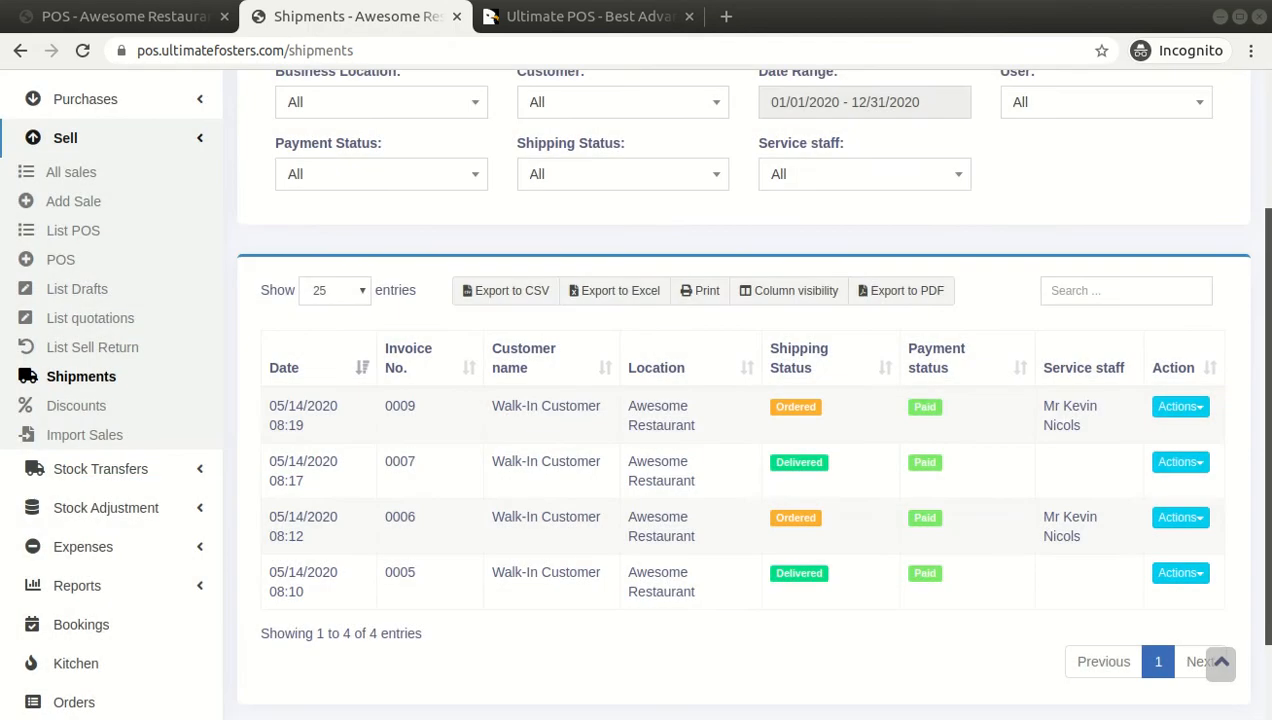
click(1182, 408)
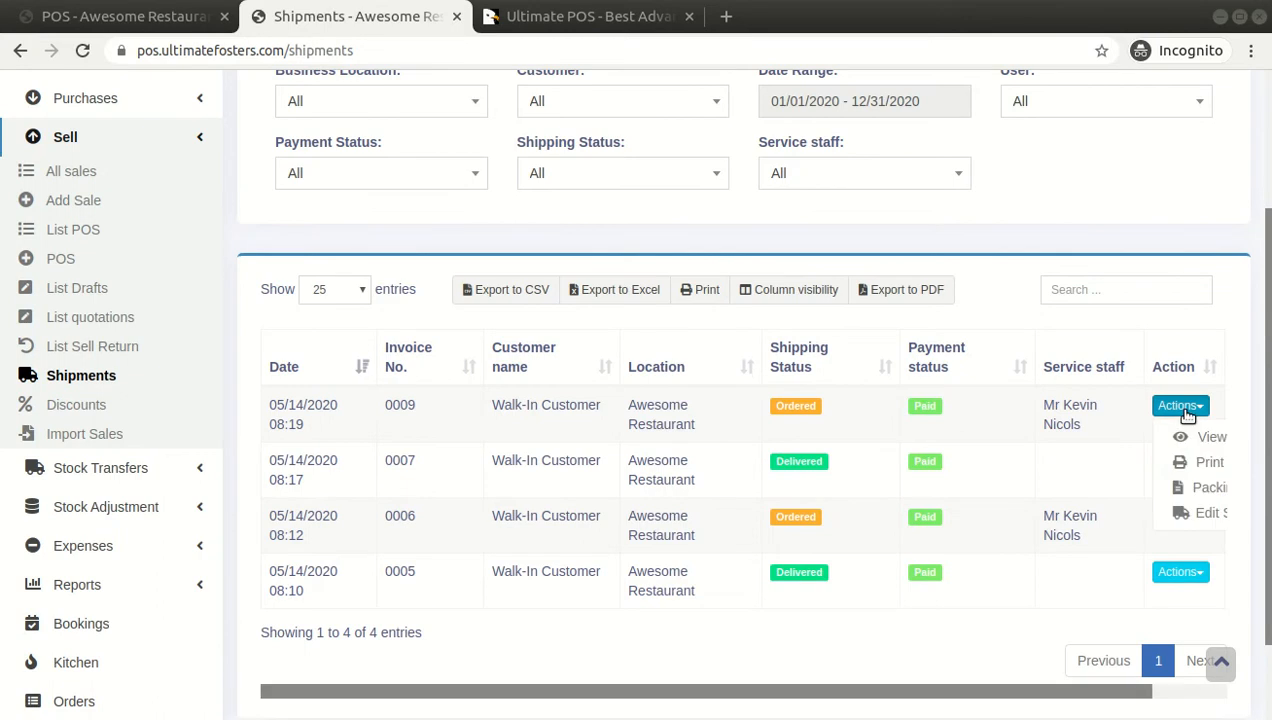
click(1006, 304)
Choose Delivered as the newest shipment's shipping status, and discard the change
click(785, 410)
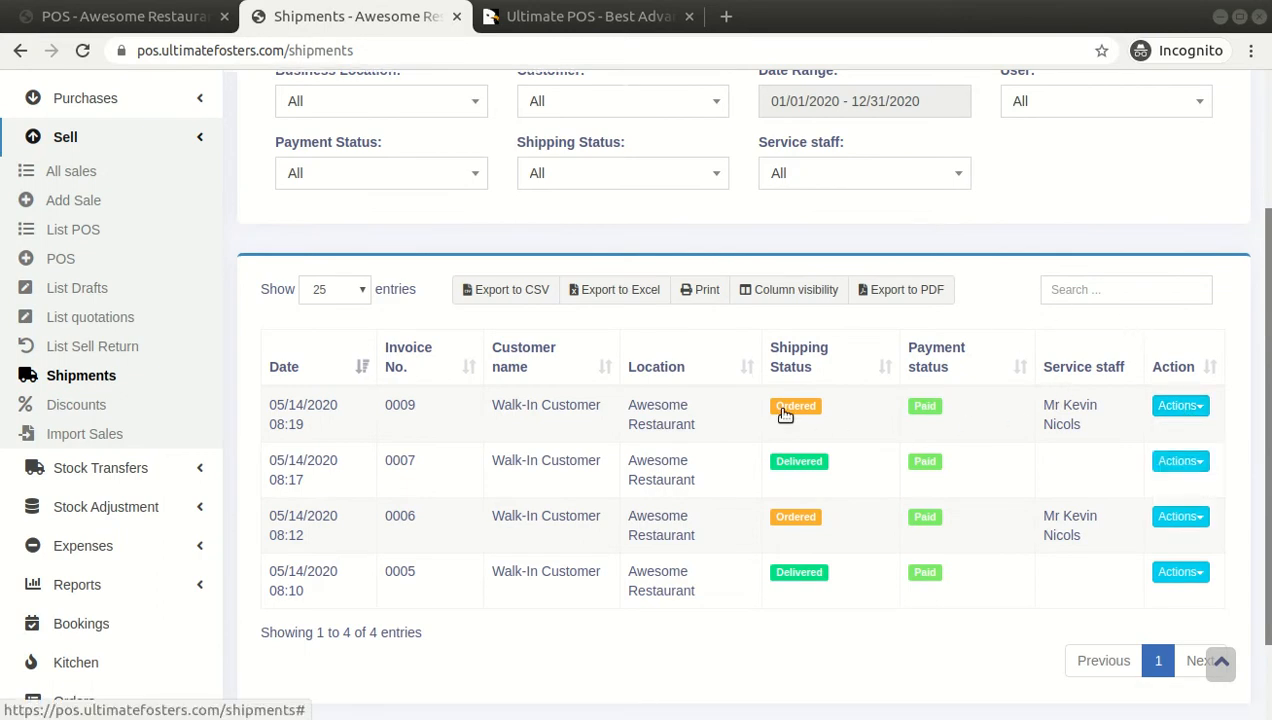
click(490, 349)
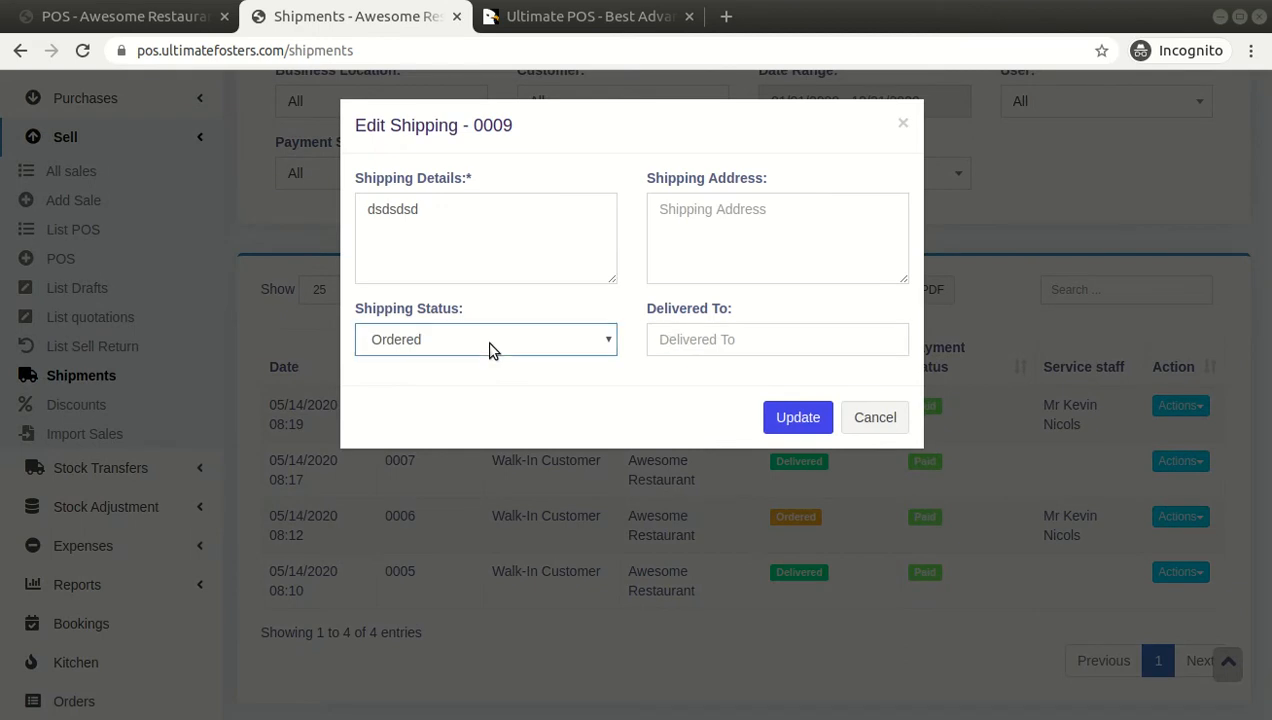
click(475, 445)
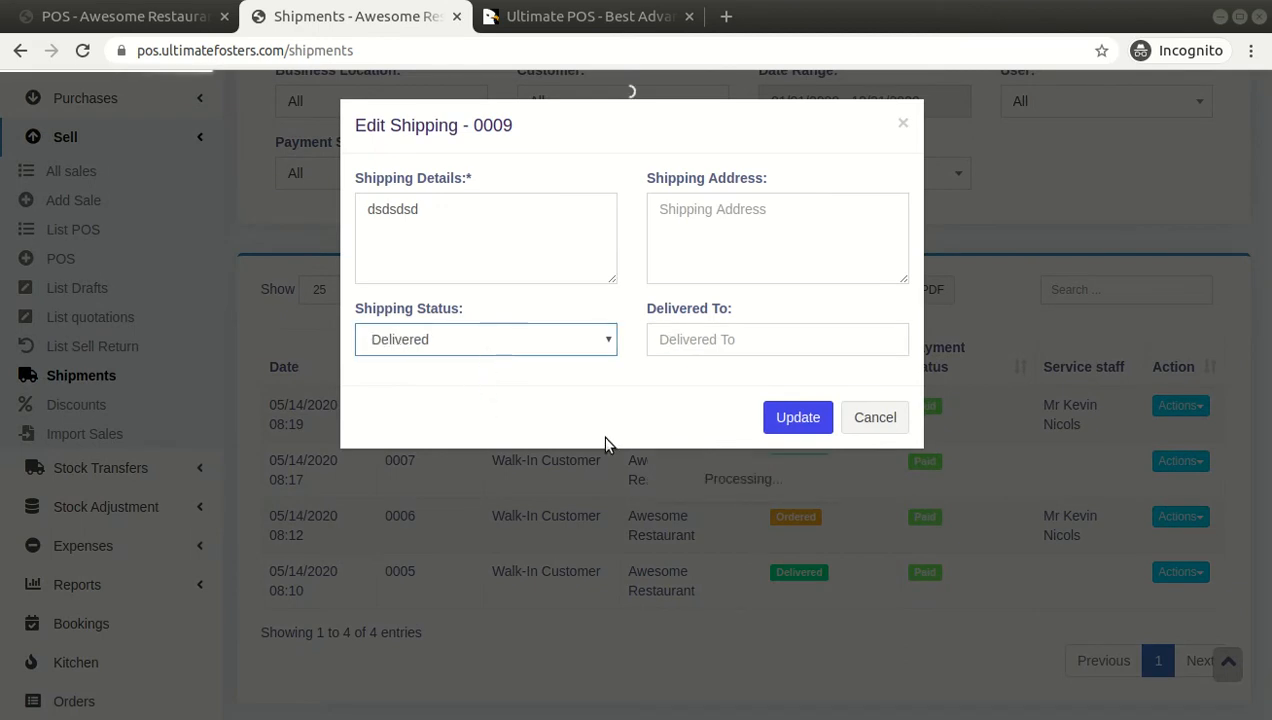
click(884, 419)
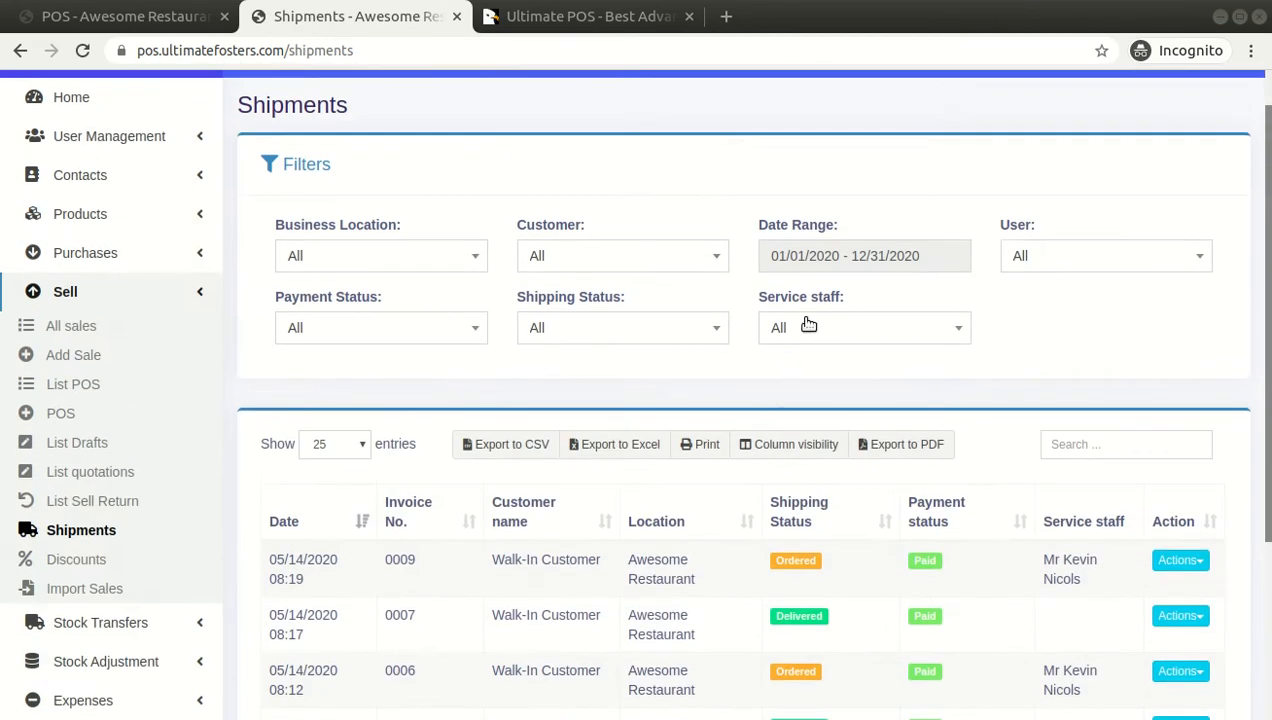
Filter the shipments by the assigned service staff member and the shipping status Ordered
click(808, 326)
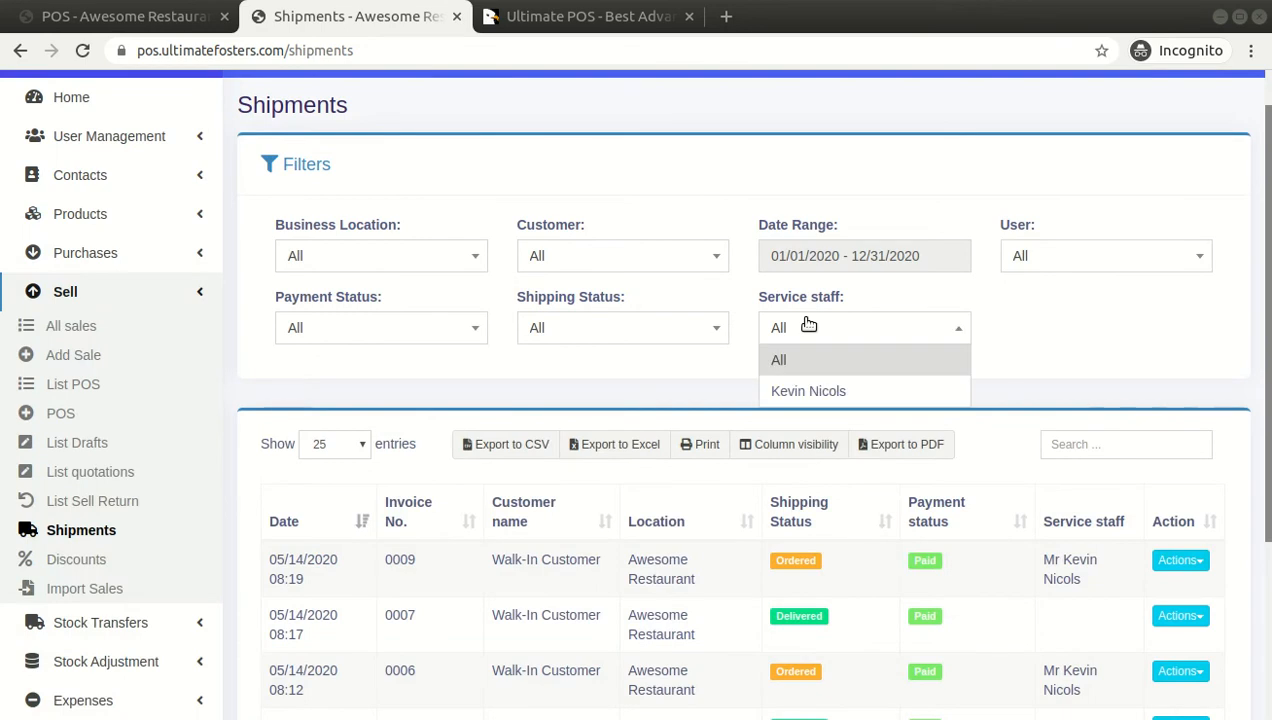
click(826, 393)
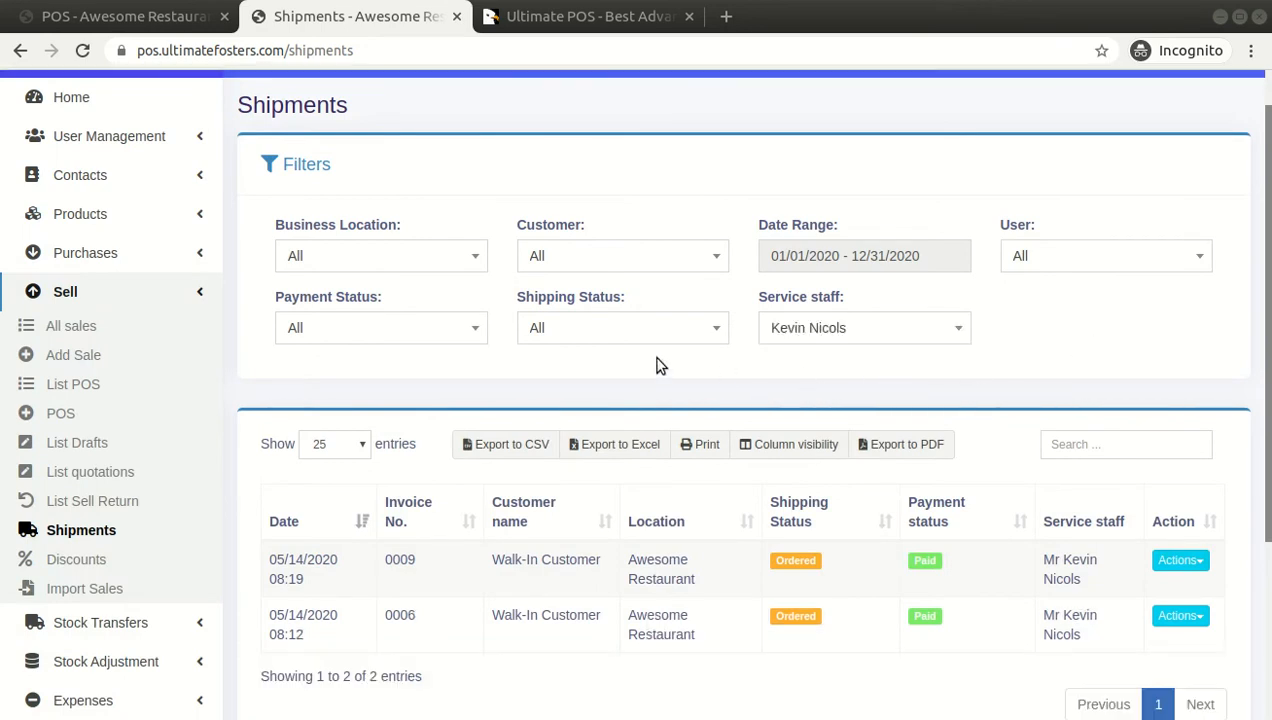
click(604, 329)
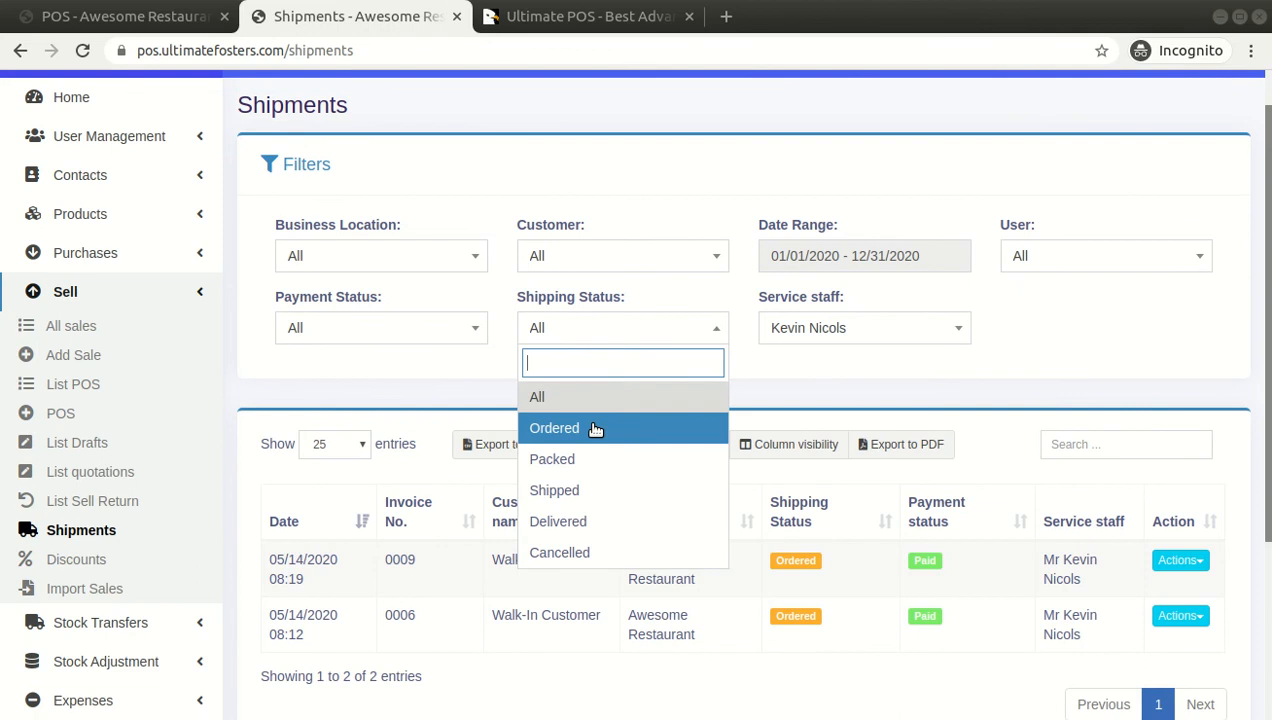
click(582, 428)
click(564, 346)
click(582, 430)
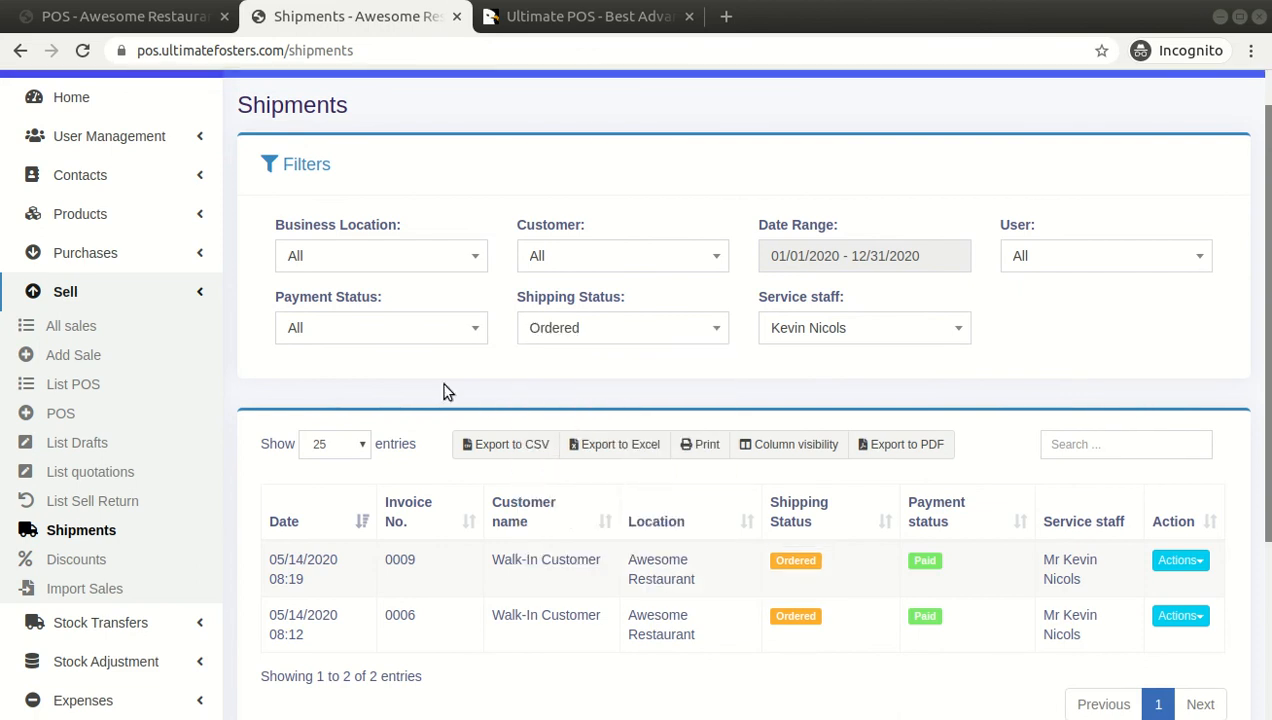
scroll(1080, 366, up, 1)
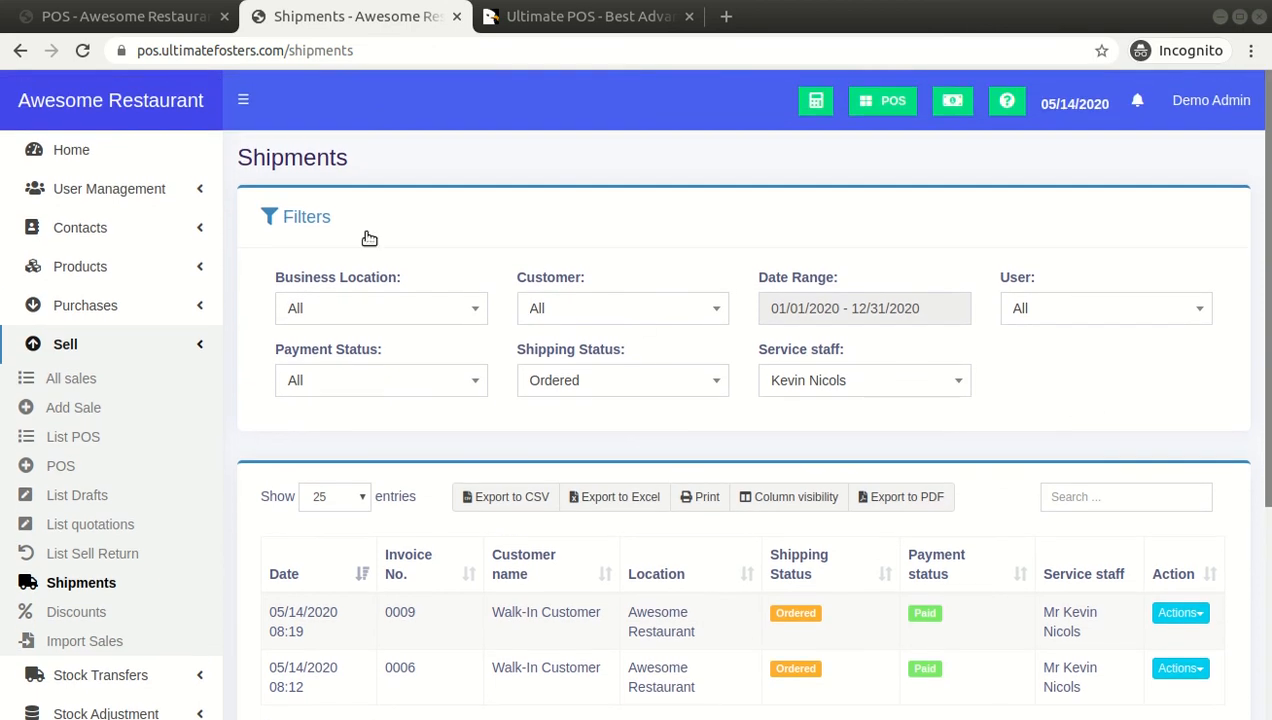
In the point-of-sale browser tab, leave the sale screen and open the list of user roles
click(160, 18)
click(362, 239)
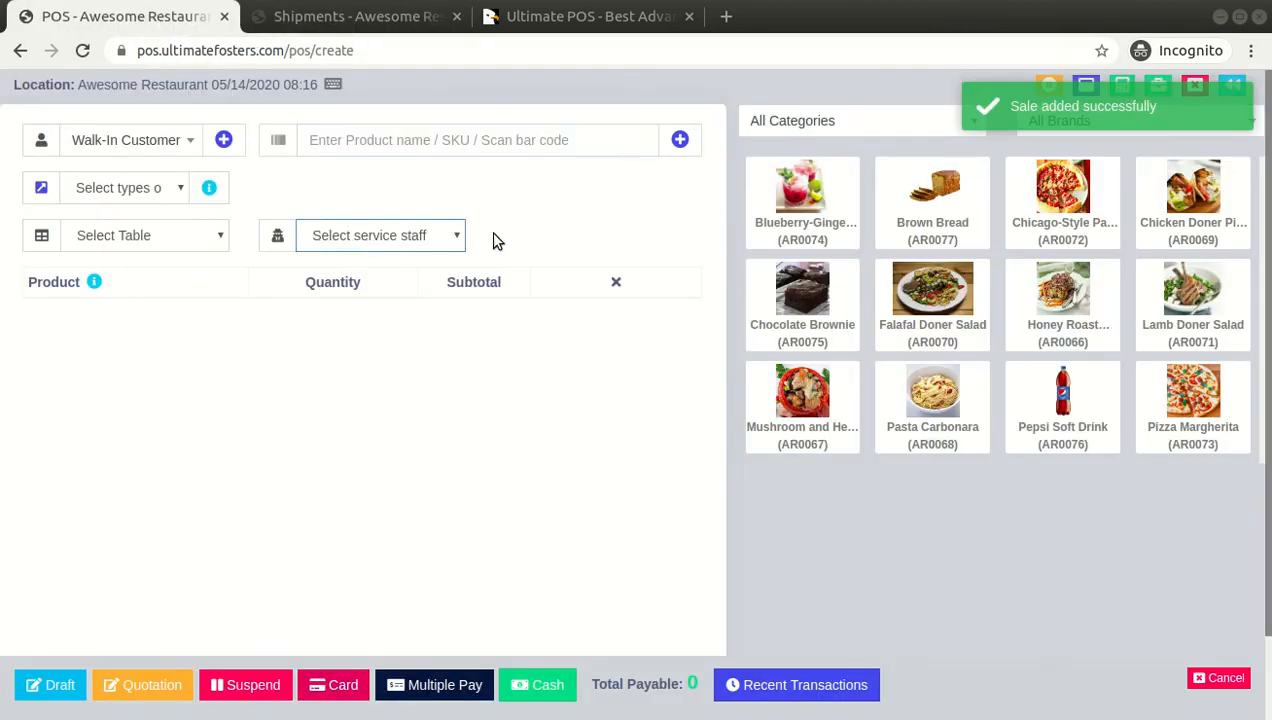
click(1236, 86)
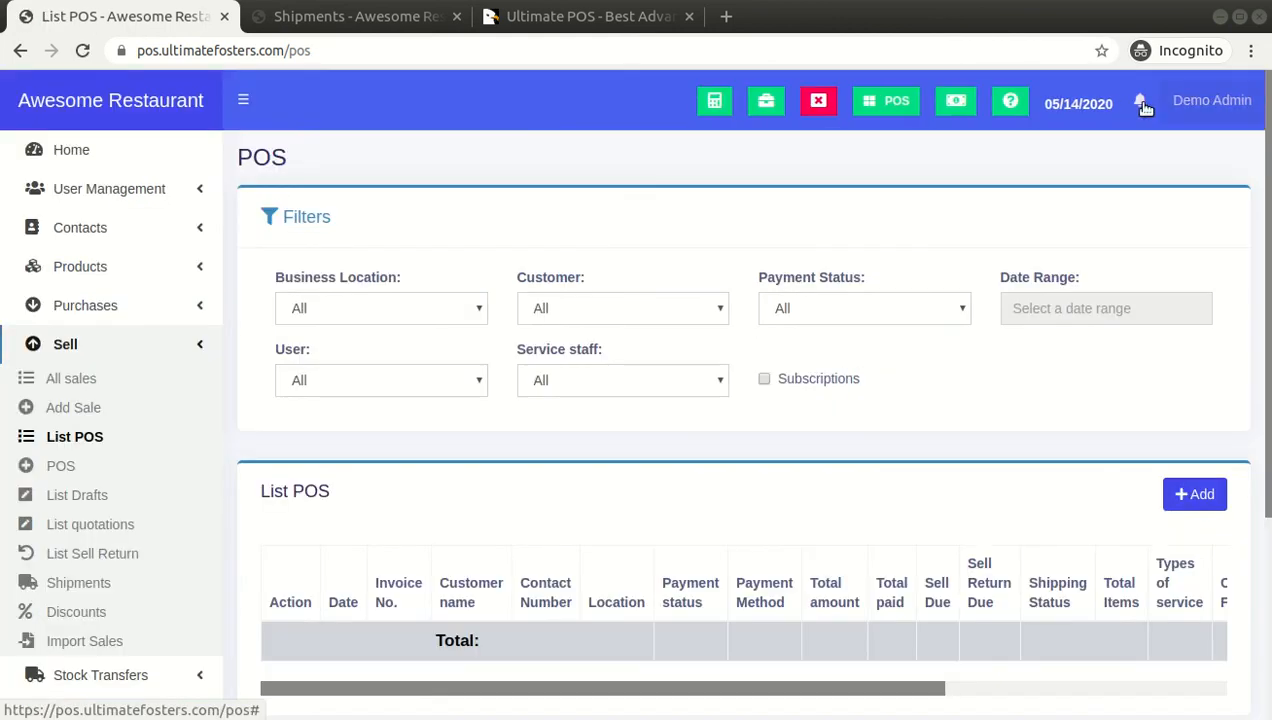
click(123, 228)
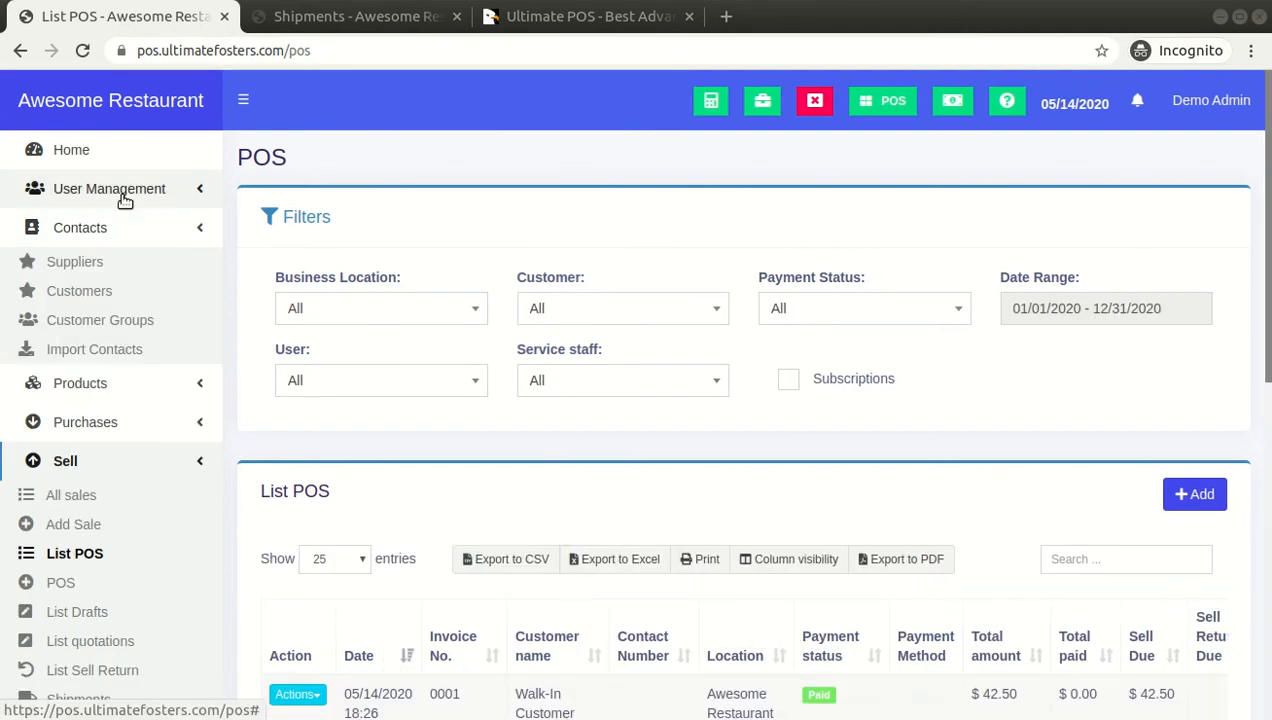
click(124, 194)
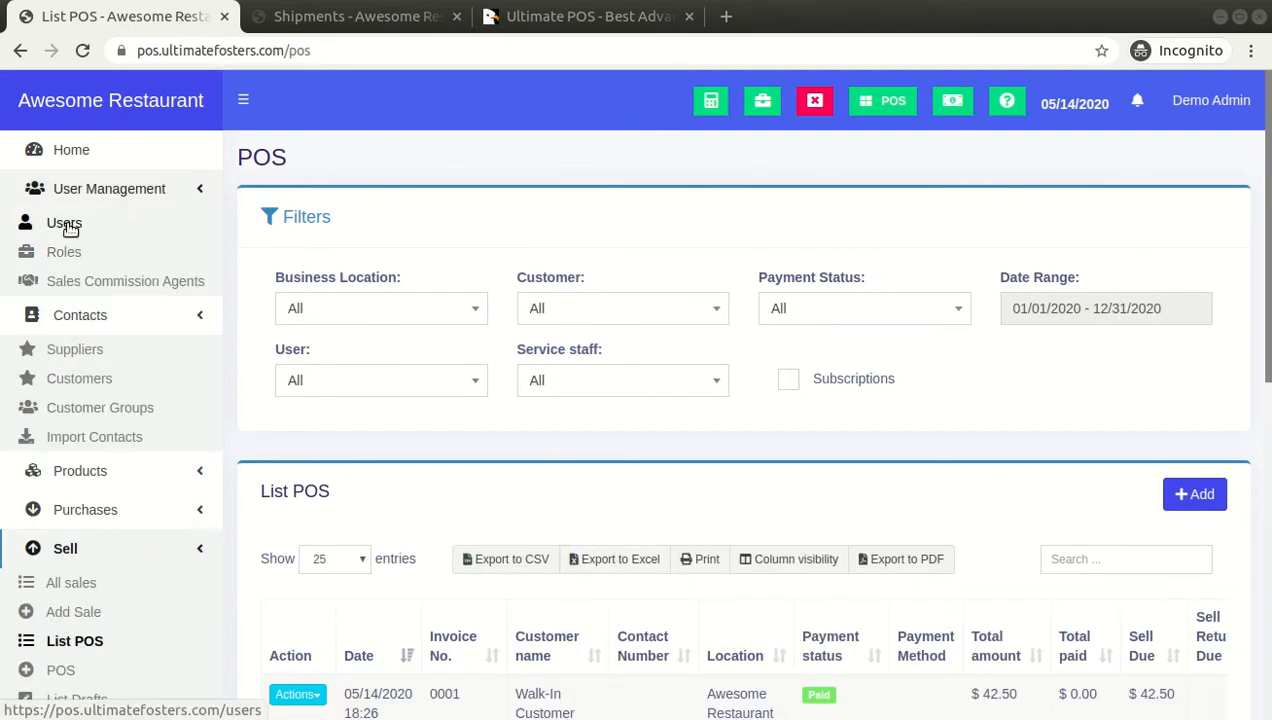
click(70, 257)
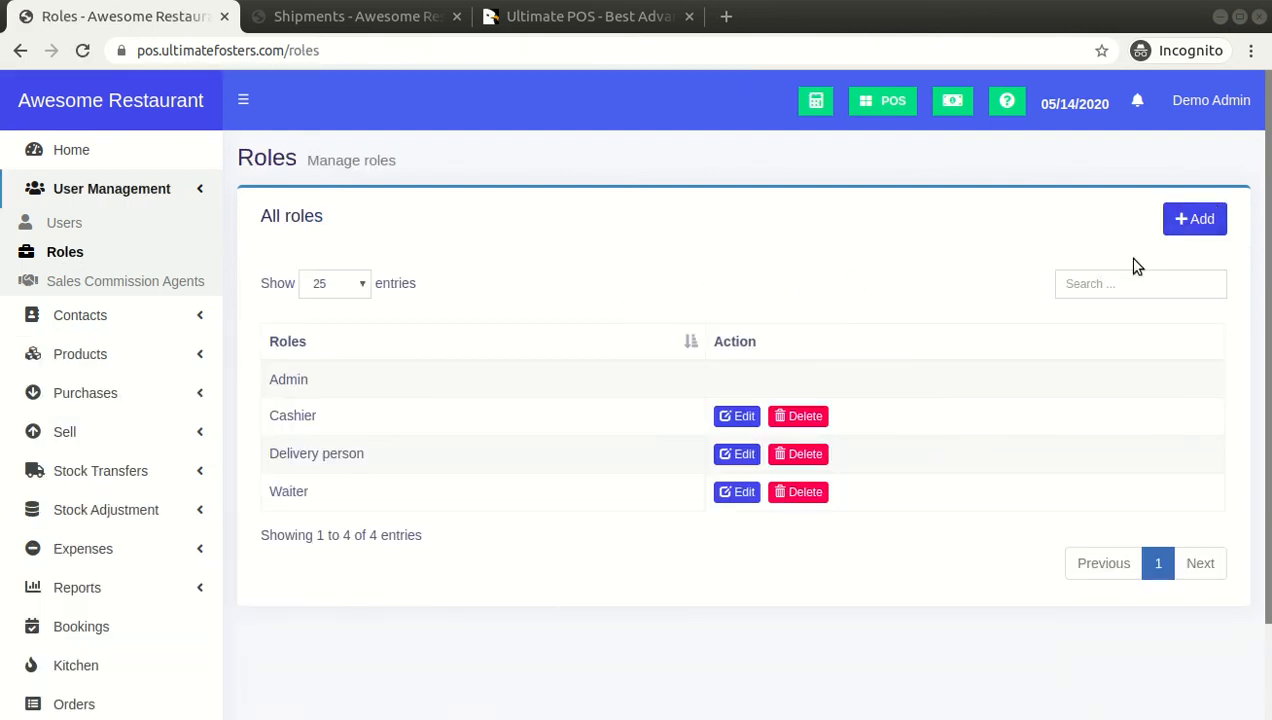
Open the Delivery person role for editing and examine its name, Service staff user type and Access Shipments permission
drag(273, 451, 395, 460)
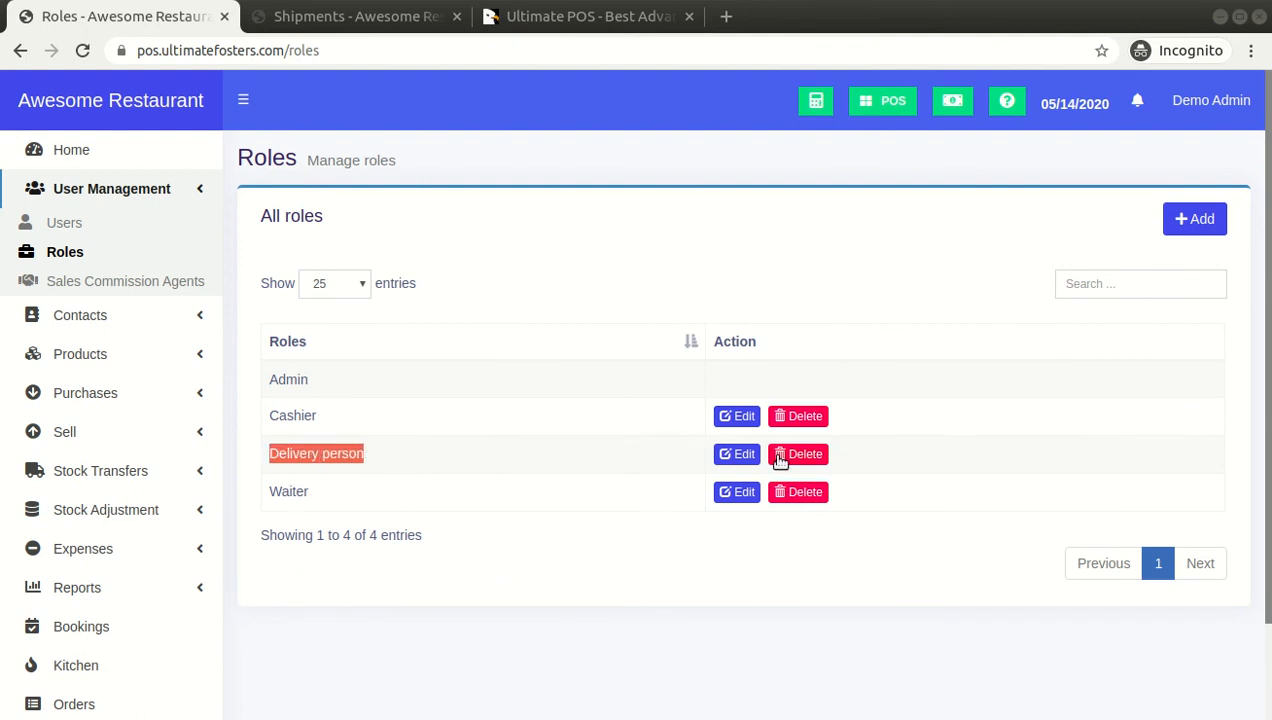
click(741, 455)
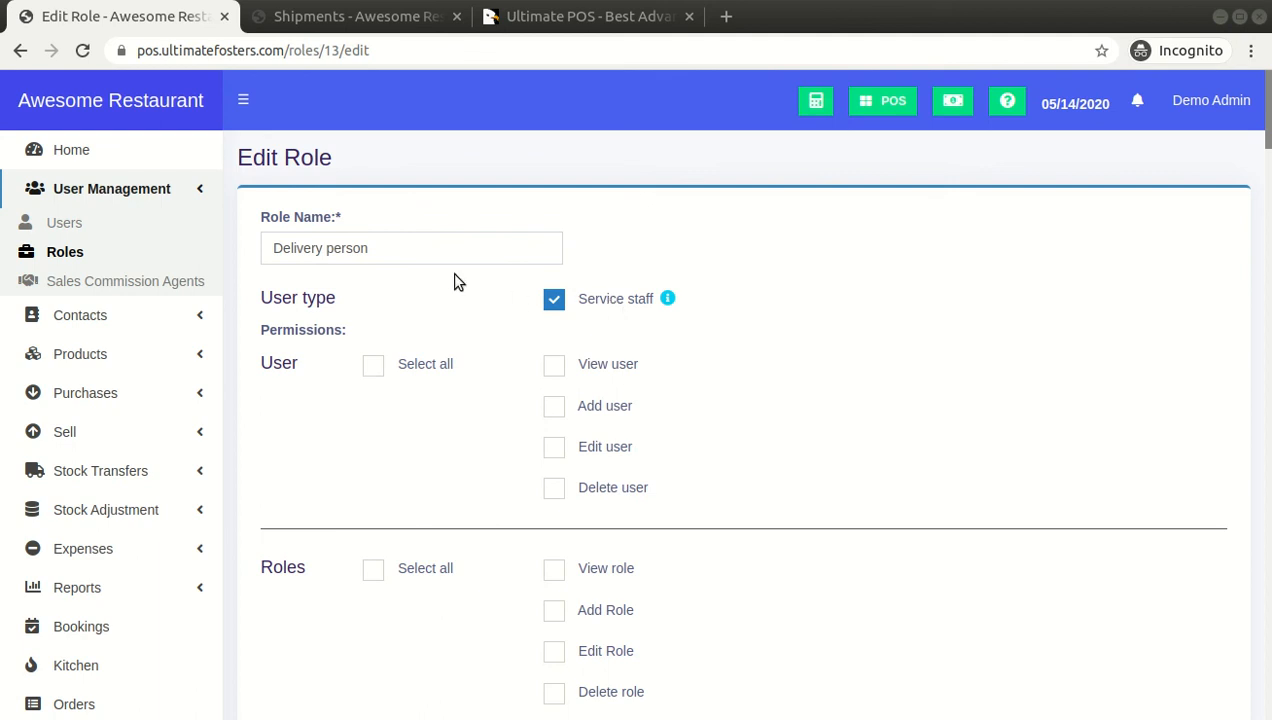
triple_click(406, 247)
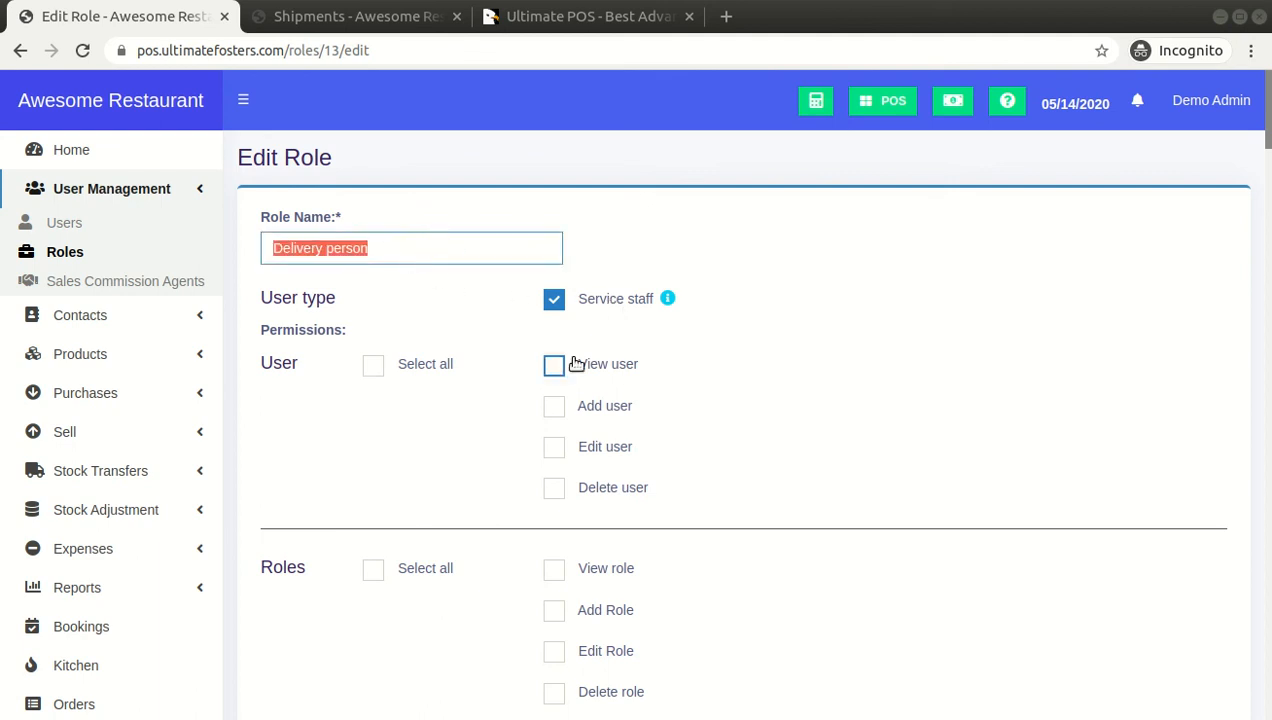
drag(258, 291, 417, 307)
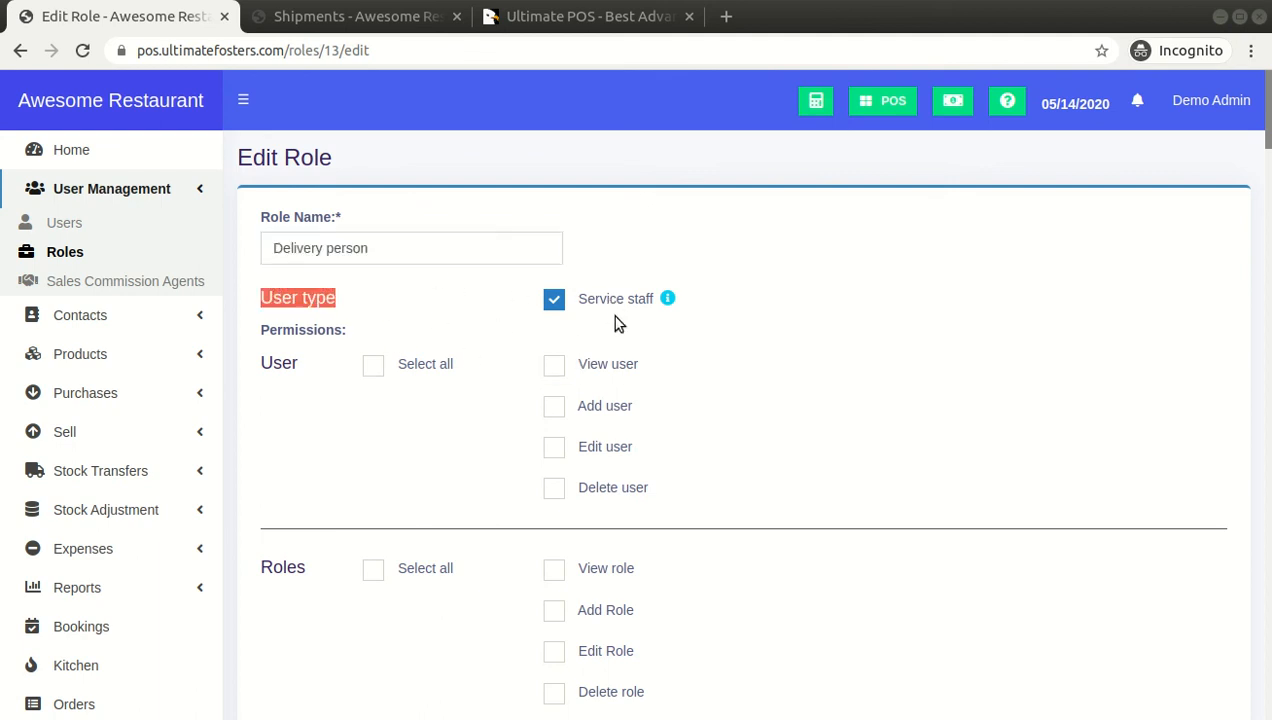
scroll(1266, 180, down, 1)
drag(1266, 180, 1264, 385)
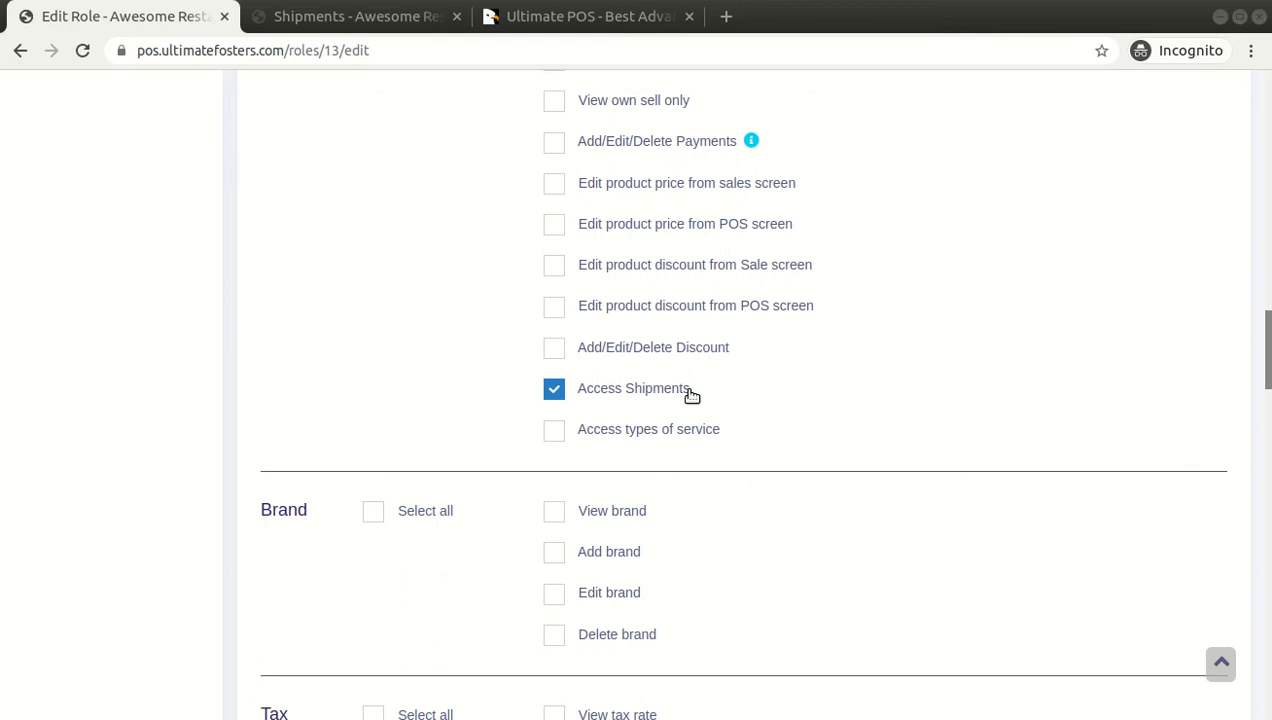
drag(1264, 350, 1264, 110)
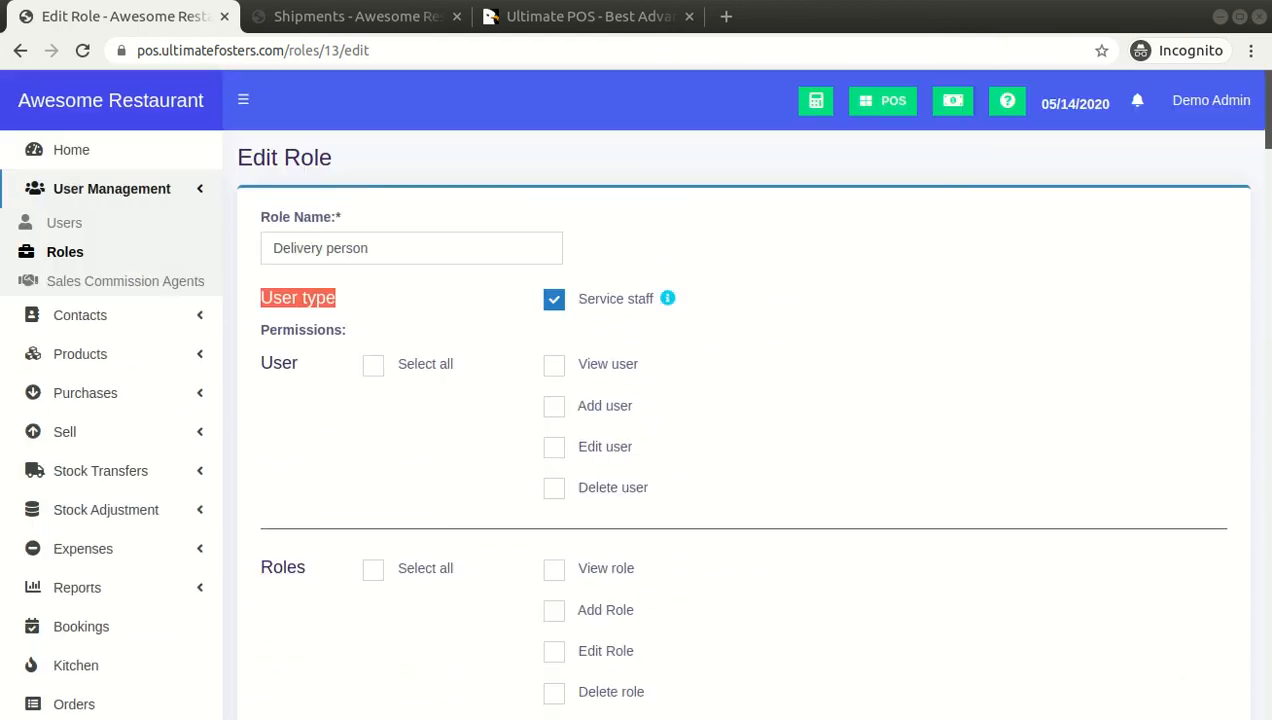
click(392, 250)
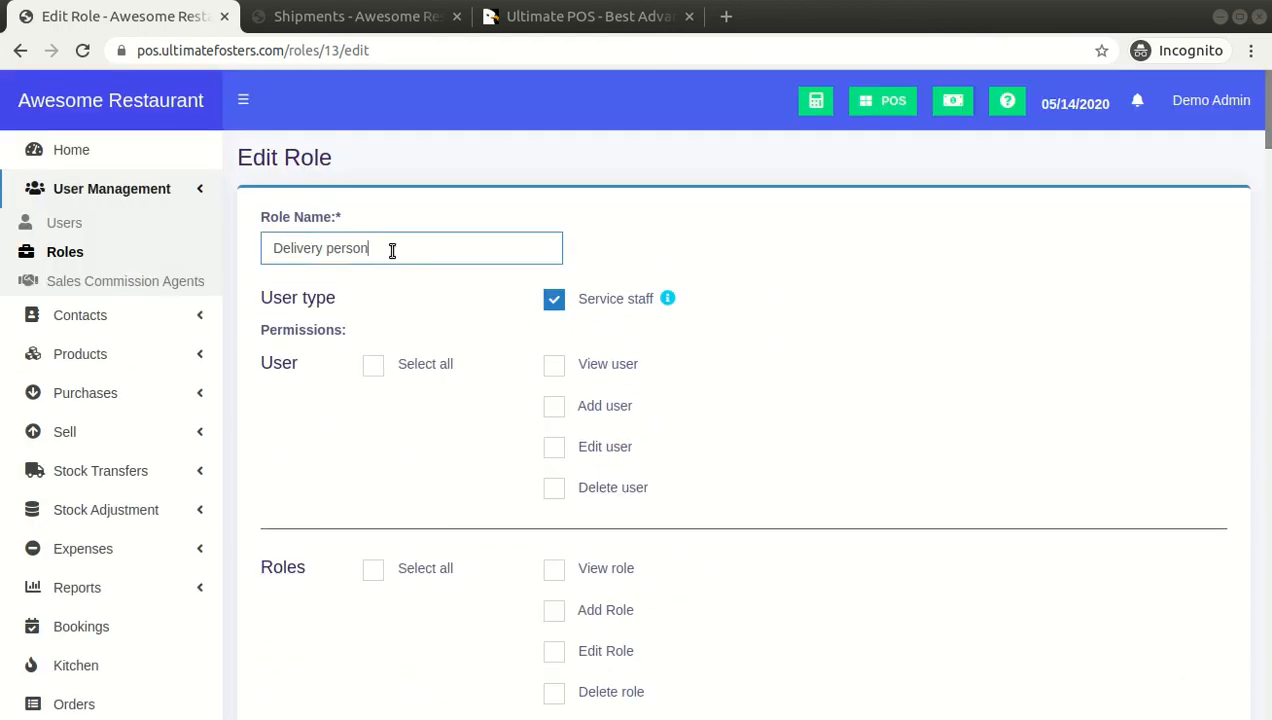
key(ctrl+a)
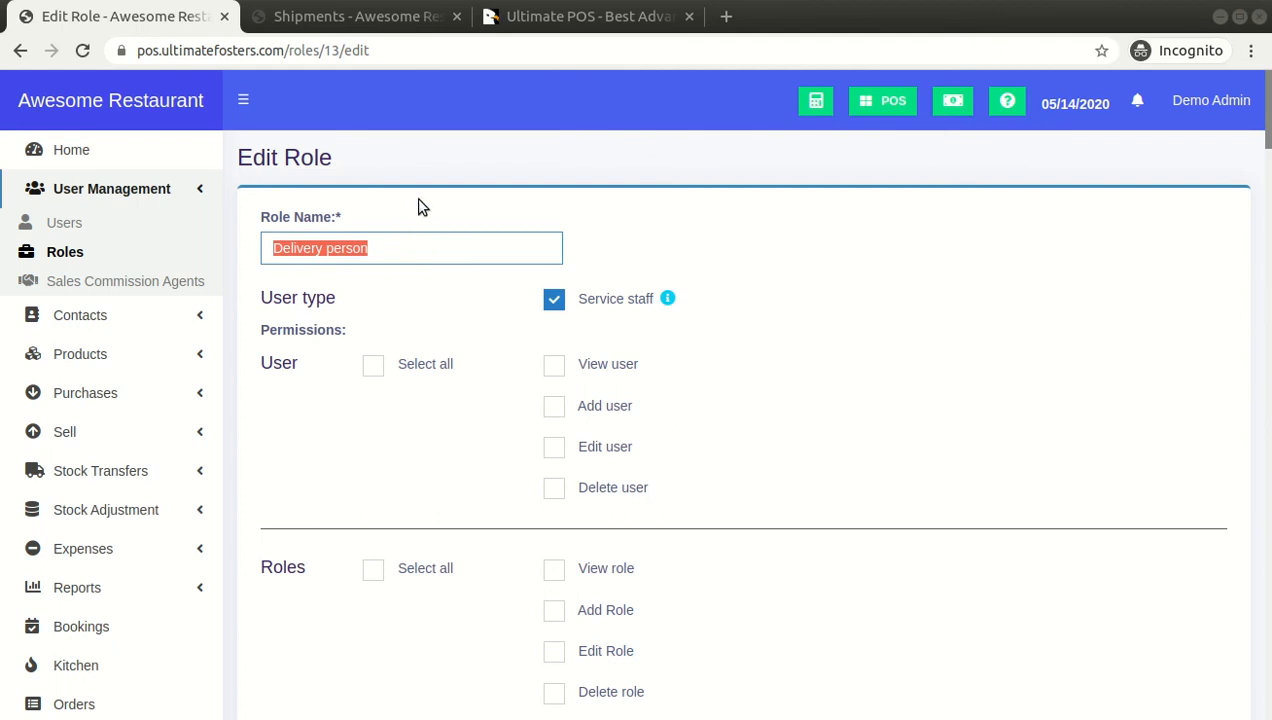
click(418, 206)
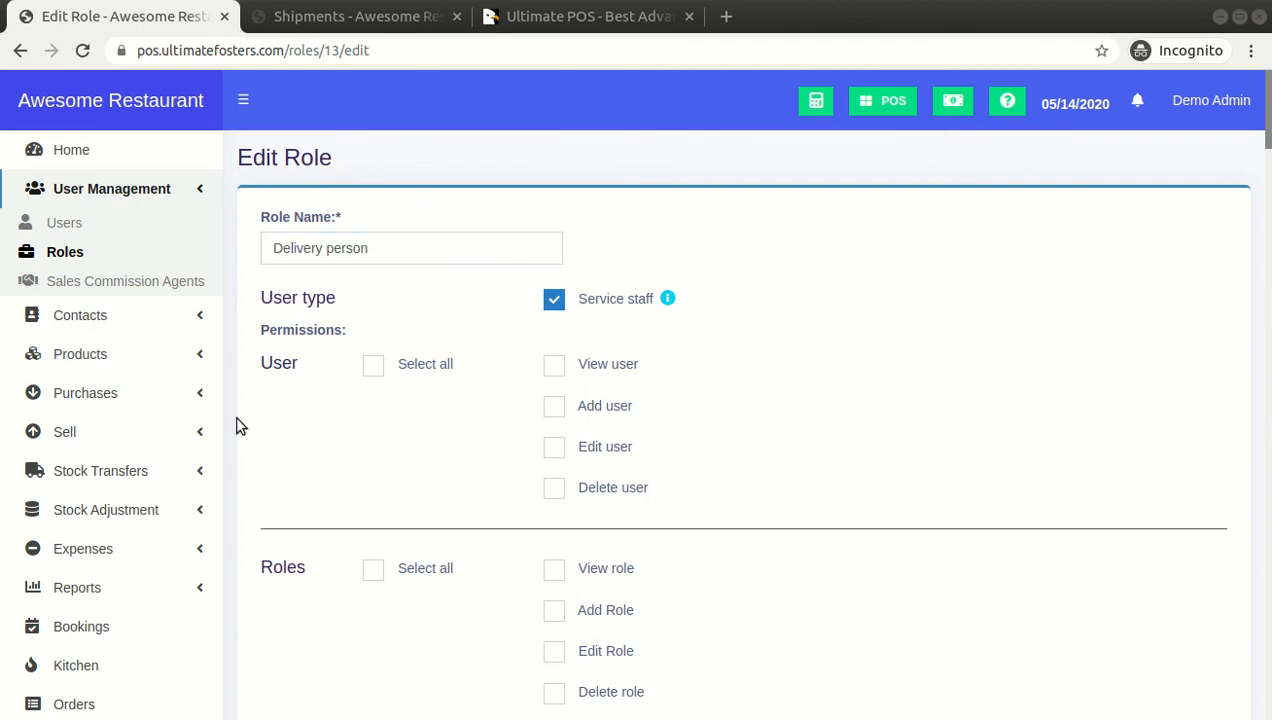
click(88, 434)
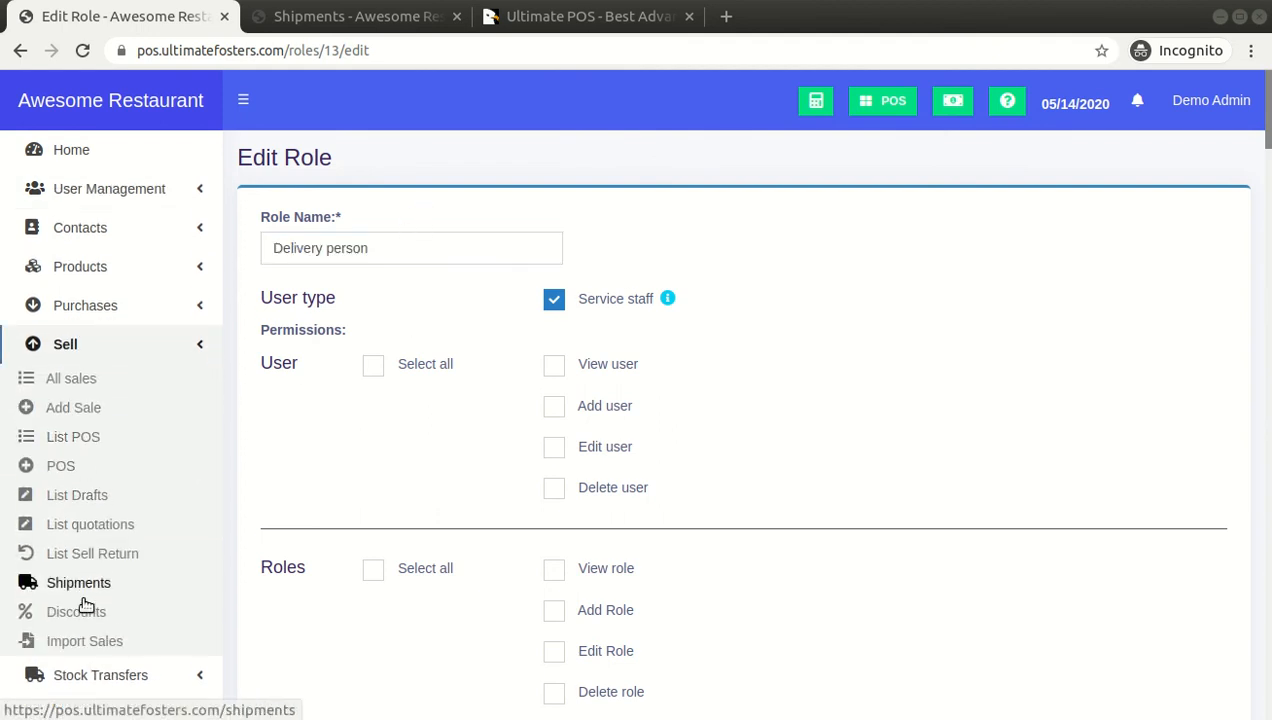
click(99, 346)
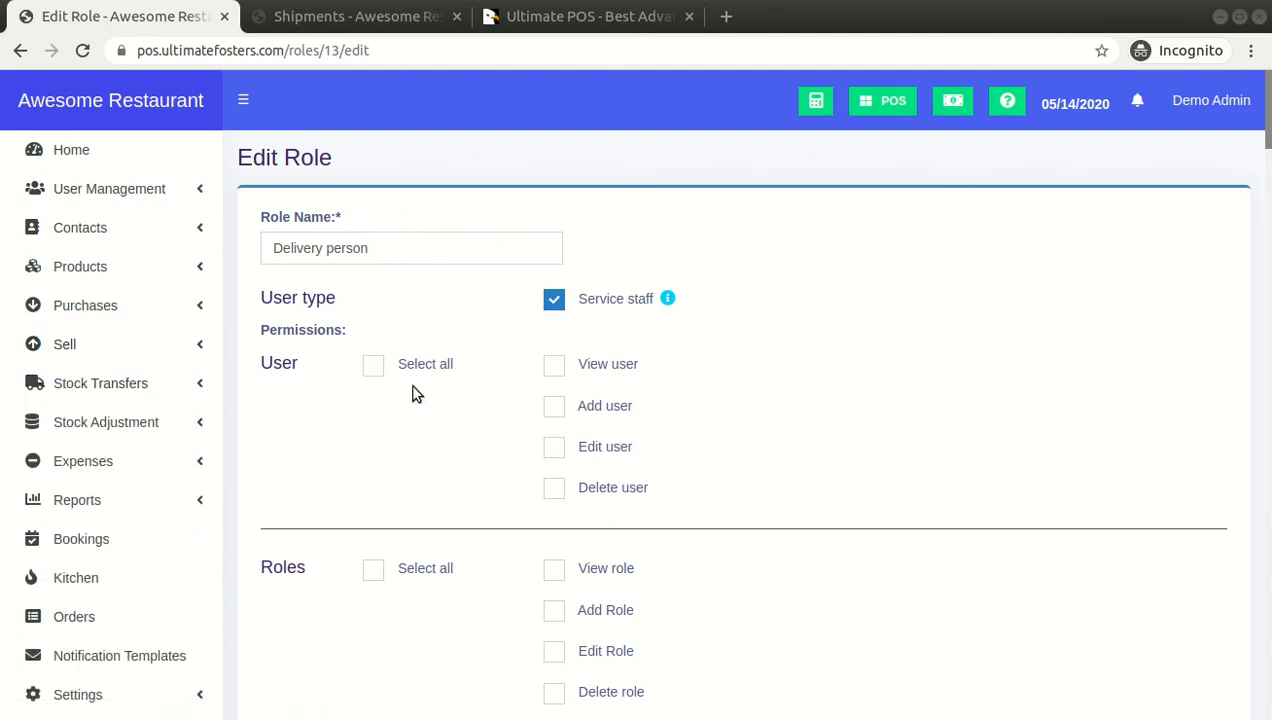